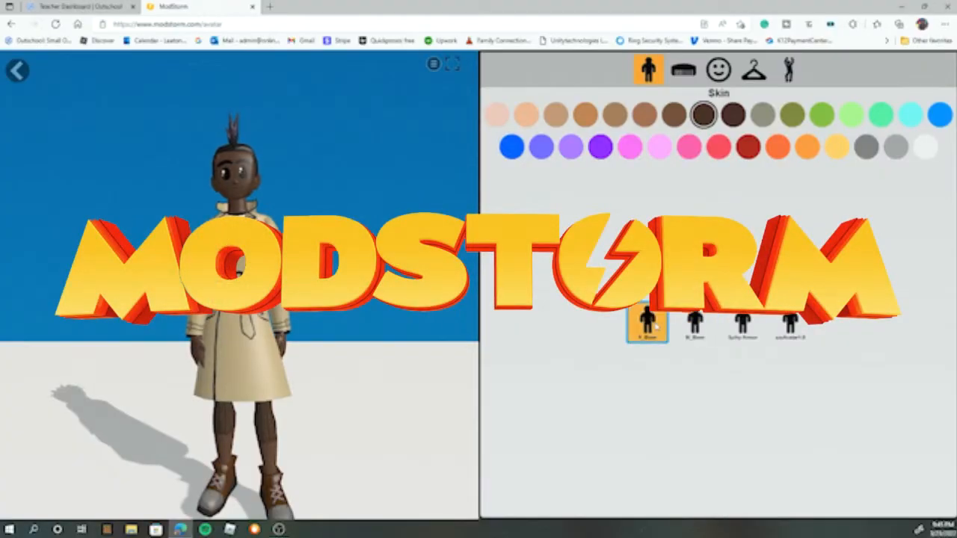
{"action": "left_click", "coordinate": [694, 323]}
{"action": "left_click", "coordinate": [741, 323]}
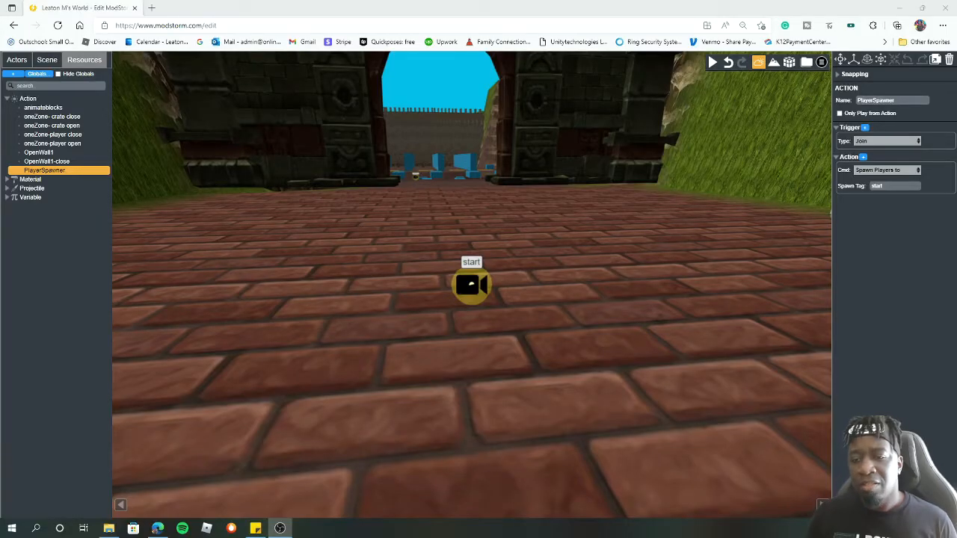
- Review the PlayerSpawner action's trigger and spawn tag against the properties of the start spawn point
{"action": "left_click", "coordinate": [64, 174]}
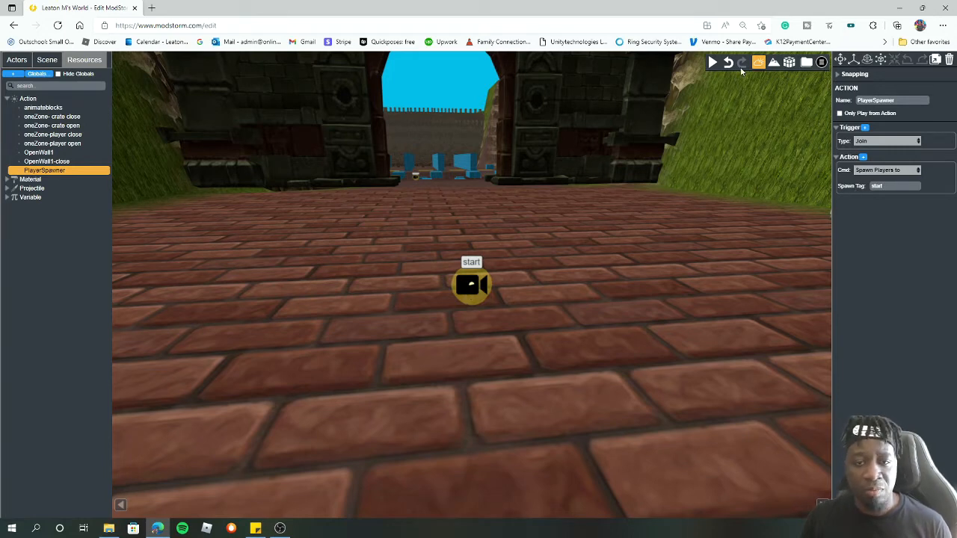
{"action": "left_click", "coordinate": [495, 261]}
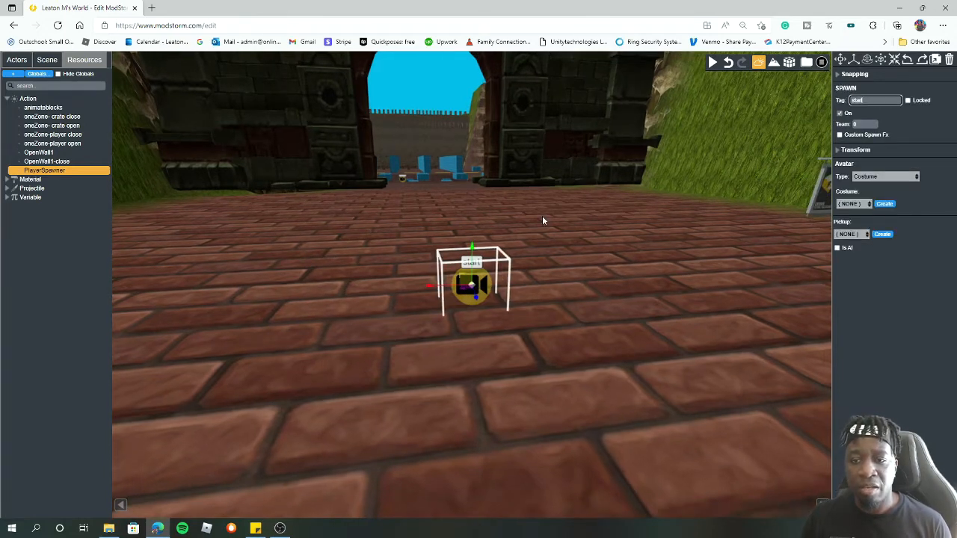
{"action": "left_click", "coordinate": [47, 170]}
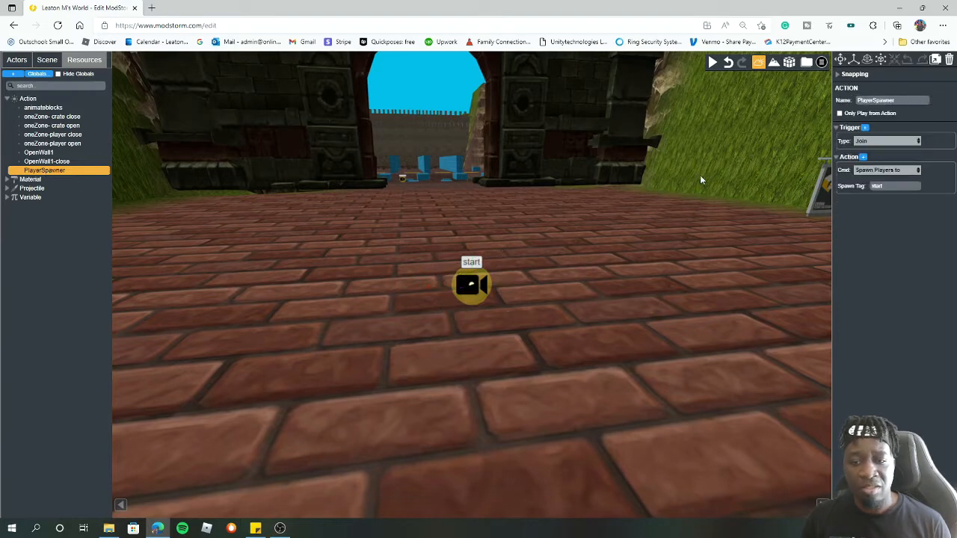
- Playtest the world from the start spawn point, run the avatar a little forward, and return to the editor
{"action": "left_click", "coordinate": [713, 63]}
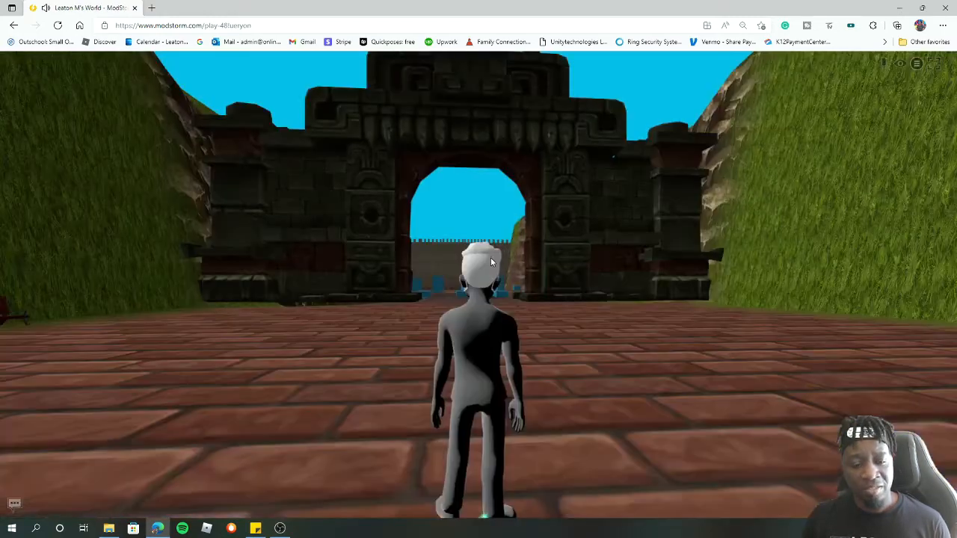
{"action": "left_click", "coordinate": [574, 320]}
{"action": "key", "text": "w"}
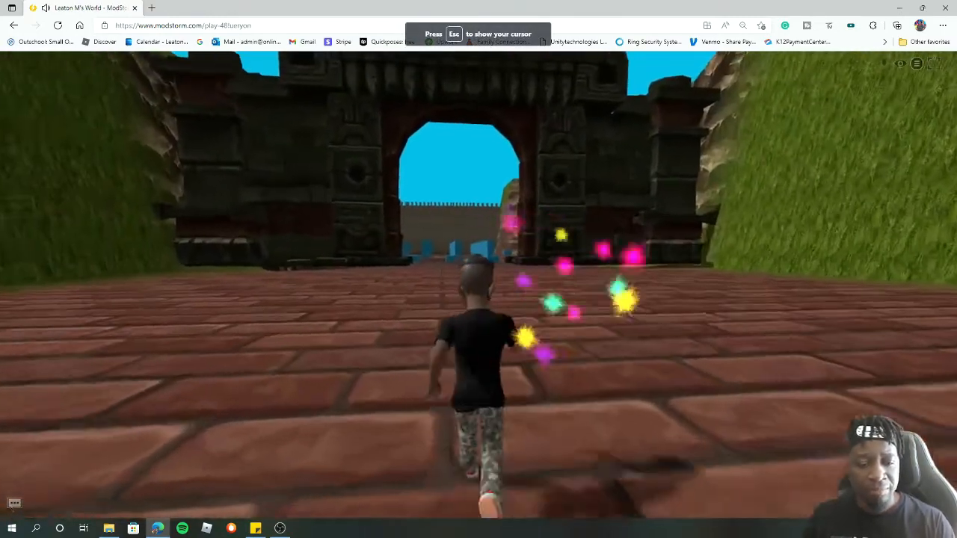
{"action": "key", "text": "Escape"}
{"action": "left_click", "coordinate": [916, 63]}
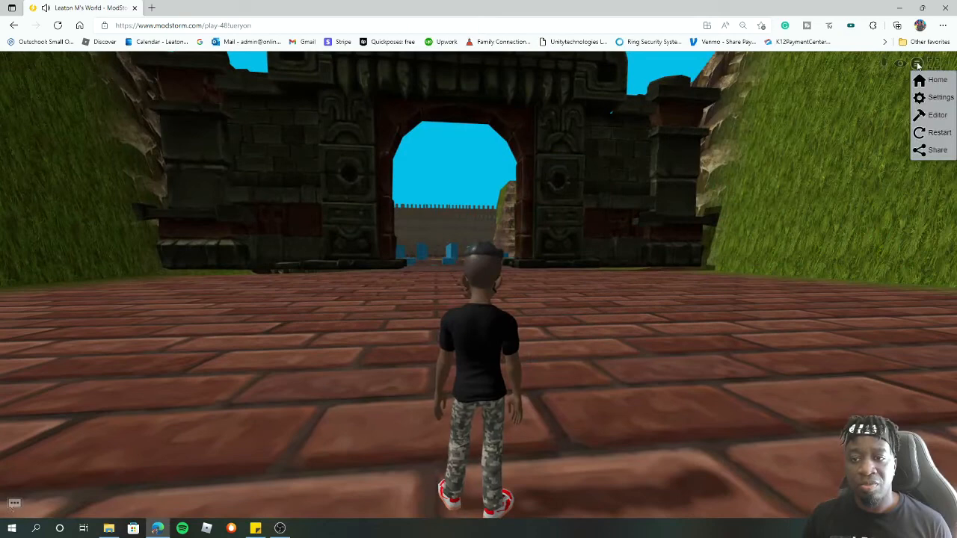
{"action": "left_click", "coordinate": [926, 130]}
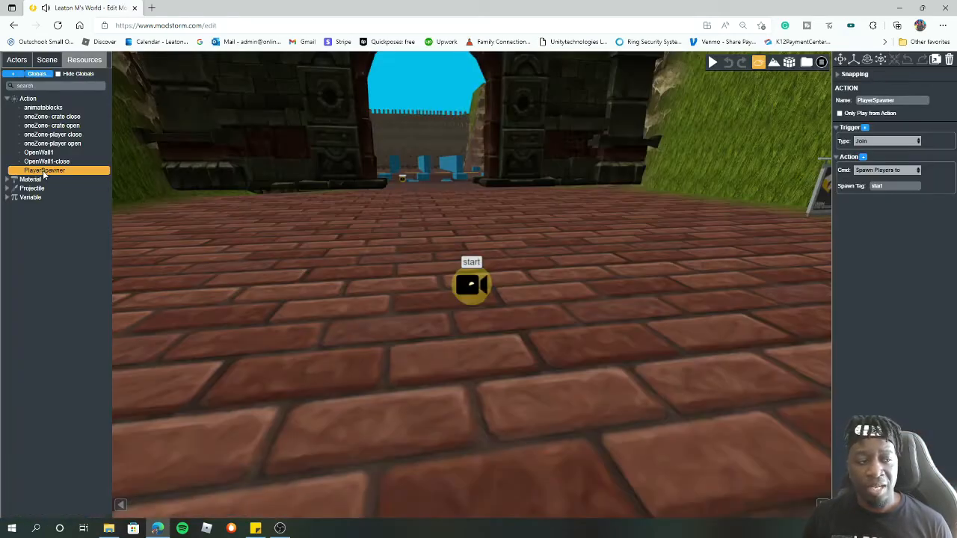
- Set the PlayerSpawner action's spawn tag to playerhere2 and start playing the world
{"action": "left_click", "coordinate": [890, 185]}
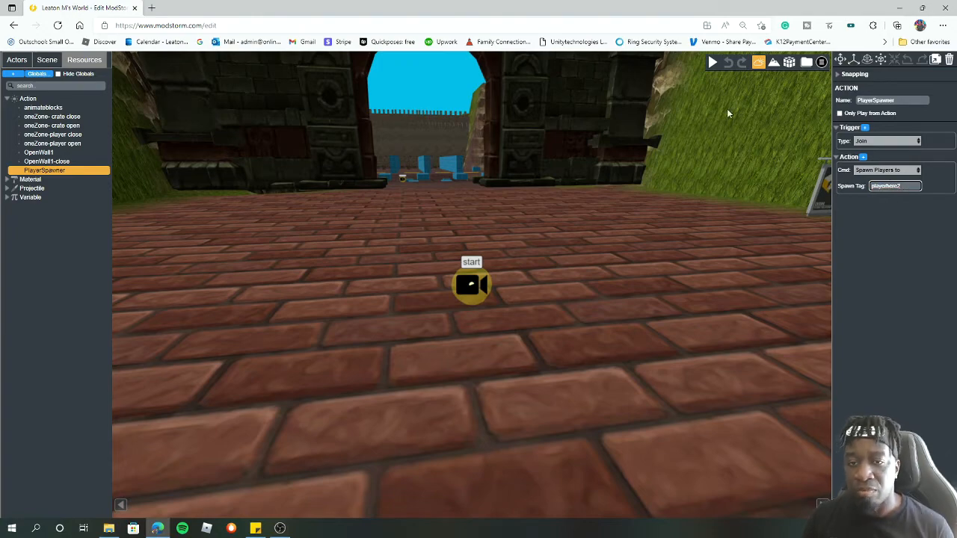
{"action": "left_click", "coordinate": [713, 62]}
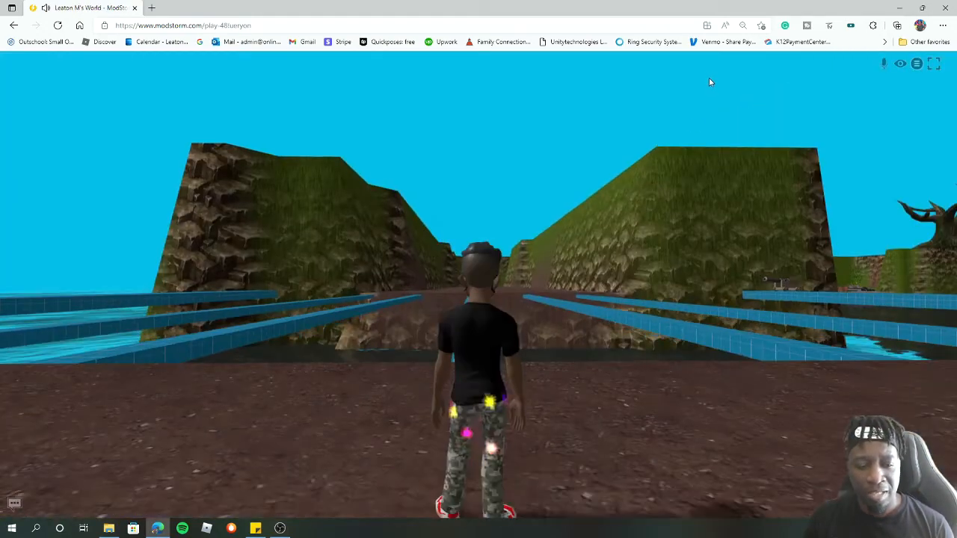
{"action": "left_click", "coordinate": [711, 82]}
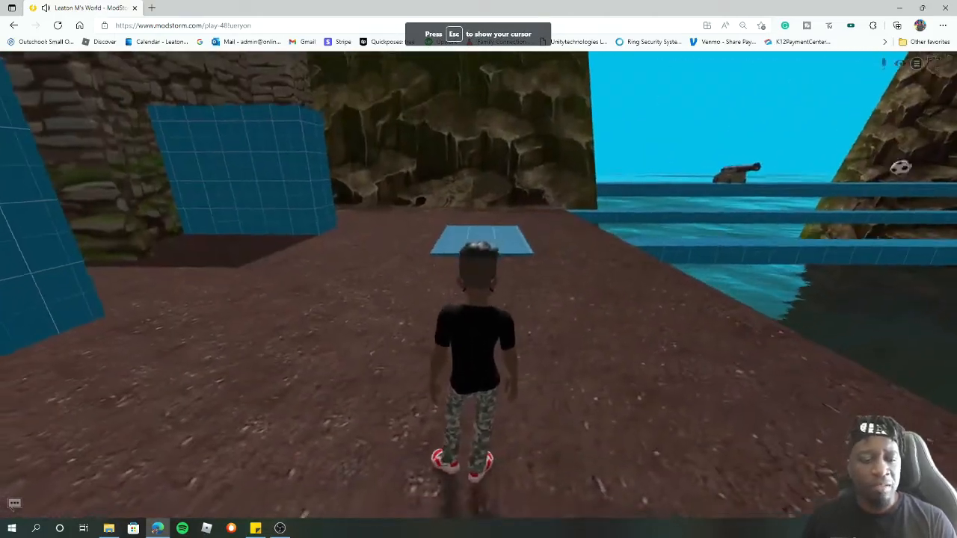
- Walk the avatar onto the blue floor pad to test death and respawn, look around there, and return to the editor
{"action": "key", "text": "w"}
{"action": "key", "text": "w"}
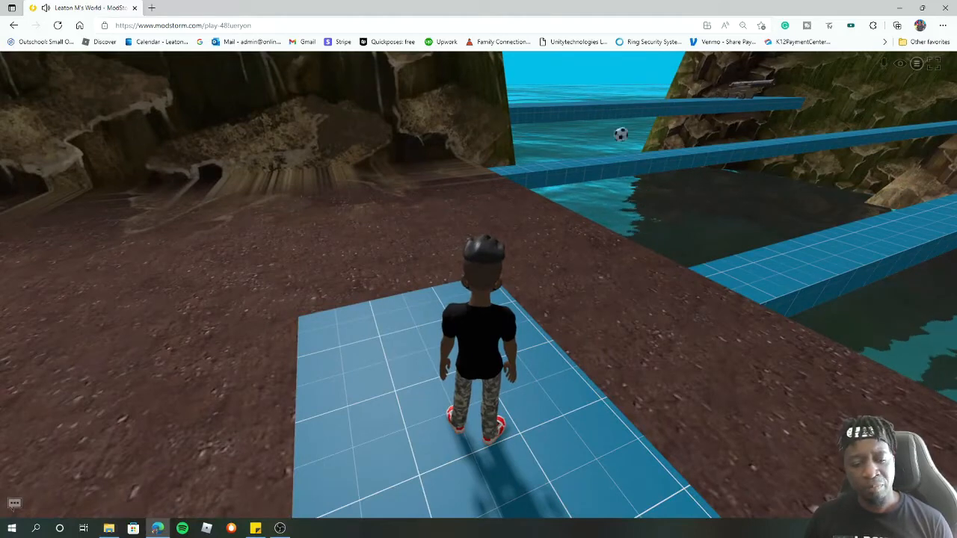
{"action": "key", "text": "d"}
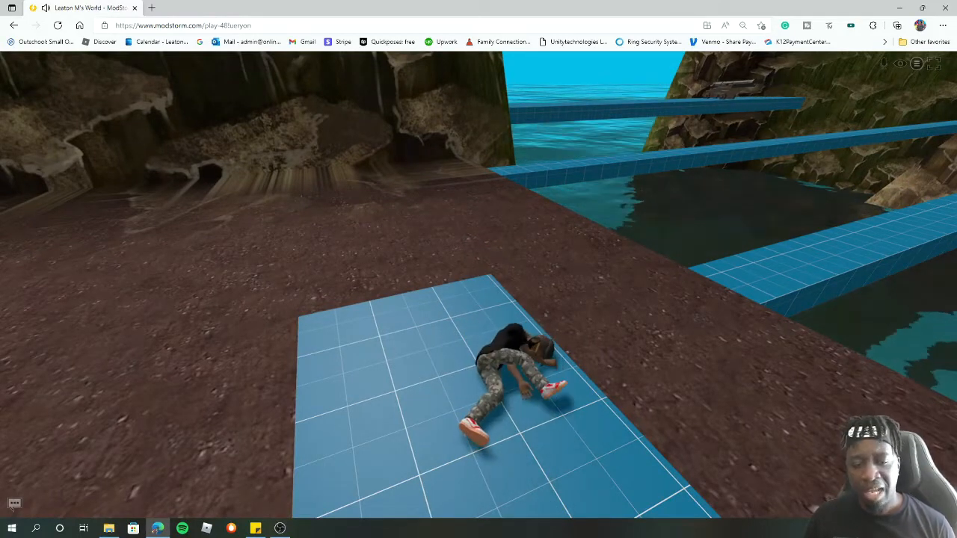
{"action": "key", "text": "d"}
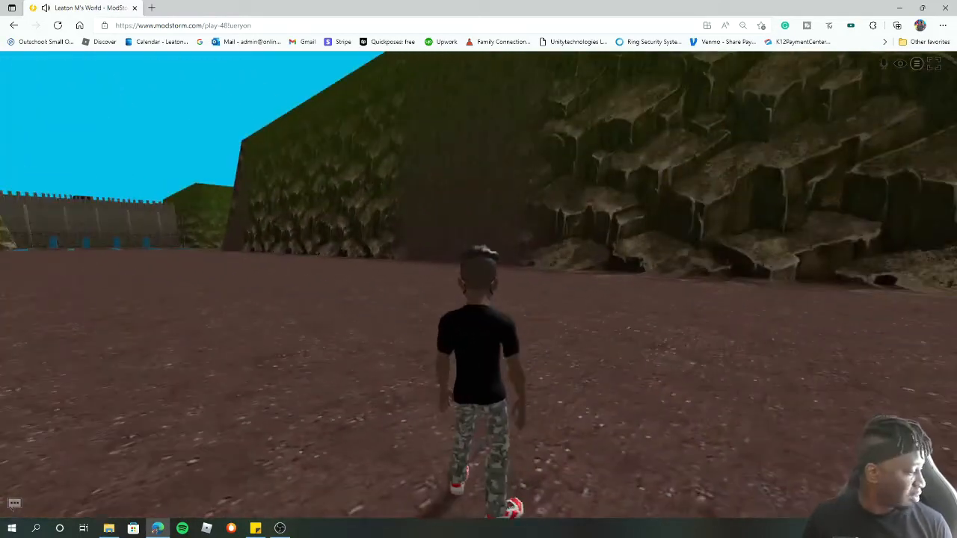
{"action": "key", "text": "d"}
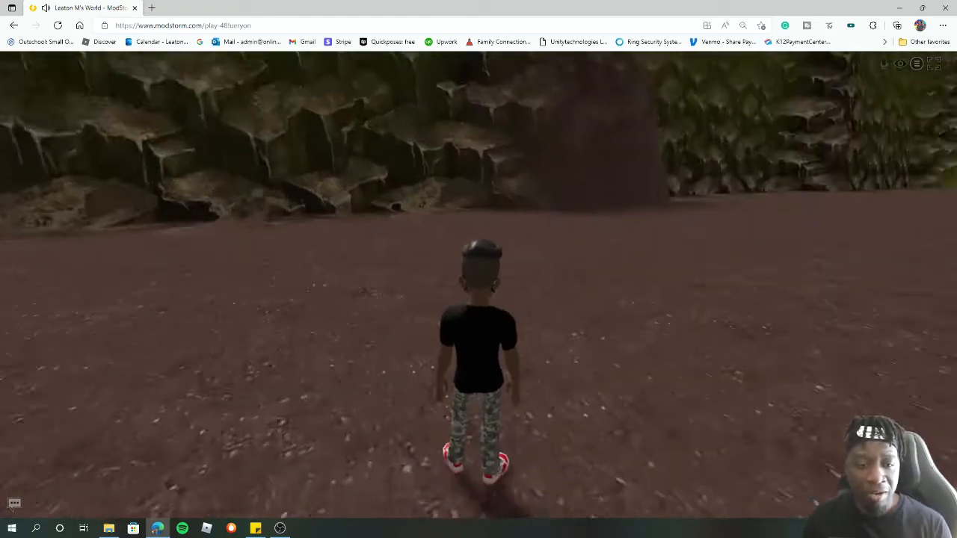
{"action": "key", "text": "d"}
{"action": "key", "text": "w"}
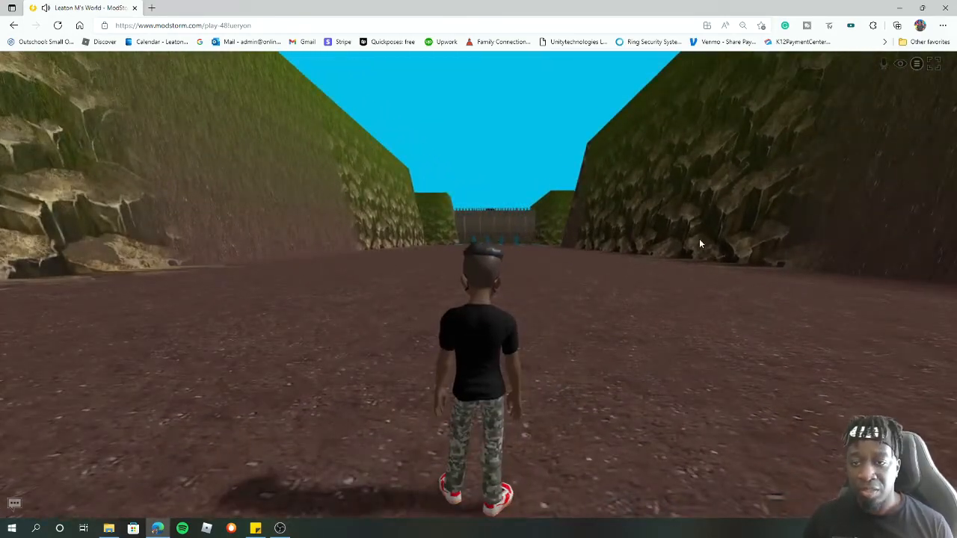
{"action": "left_click", "coordinate": [917, 63]}
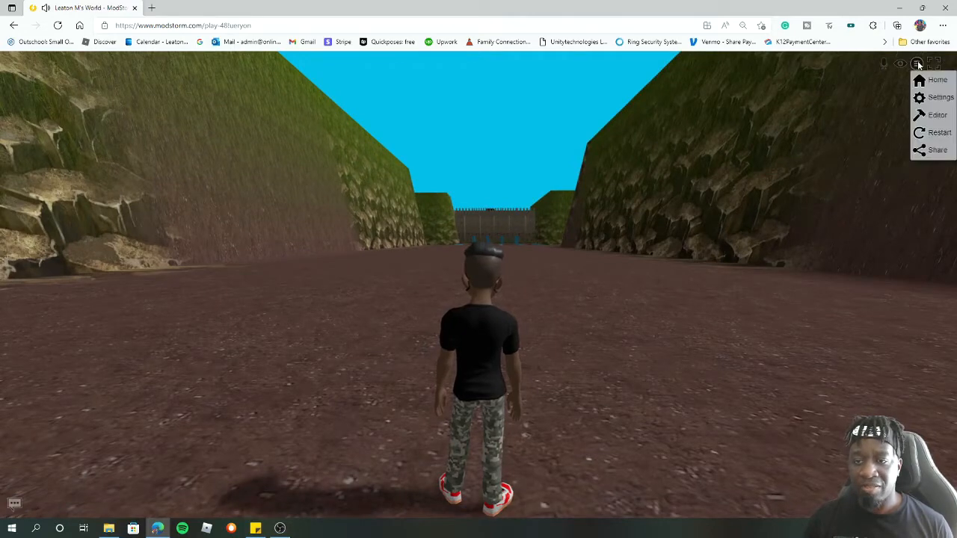
{"action": "left_click", "coordinate": [936, 115]}
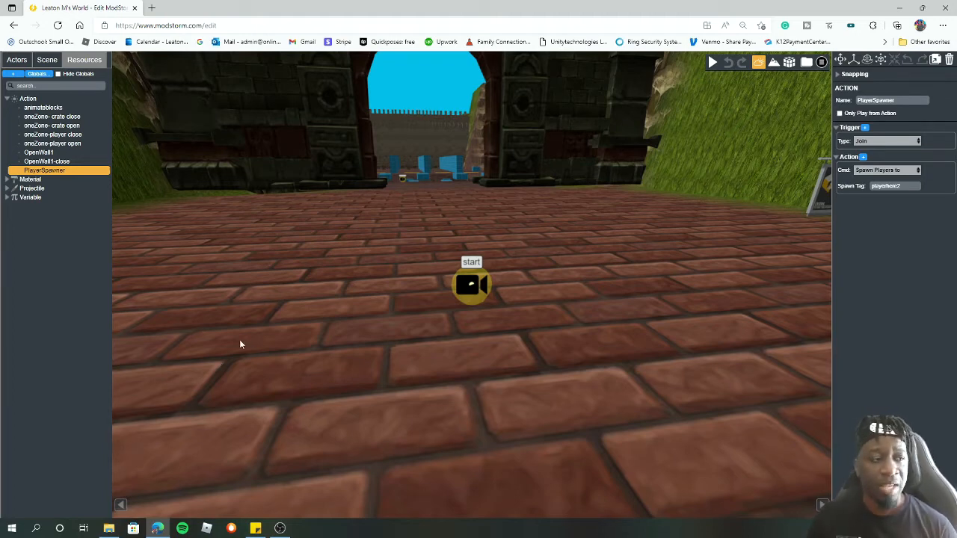
- Add a block to the scene and set its position to X 0, Y 0, Z 0
{"action": "left_click", "coordinate": [17, 59]}
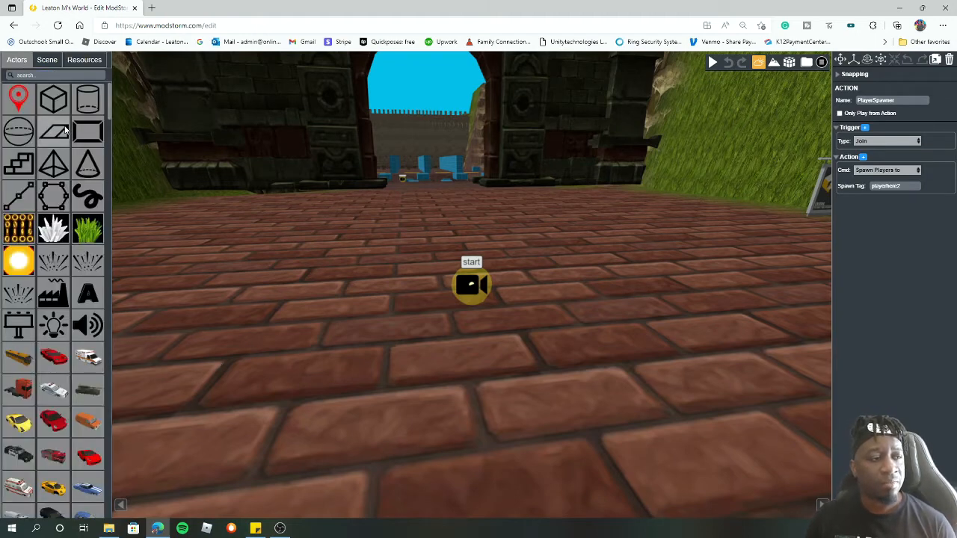
{"action": "left_click", "coordinate": [53, 99]}
{"action": "left_click_drag", "start_coordinate": [845, 369], "coordinate": [921, 380]}
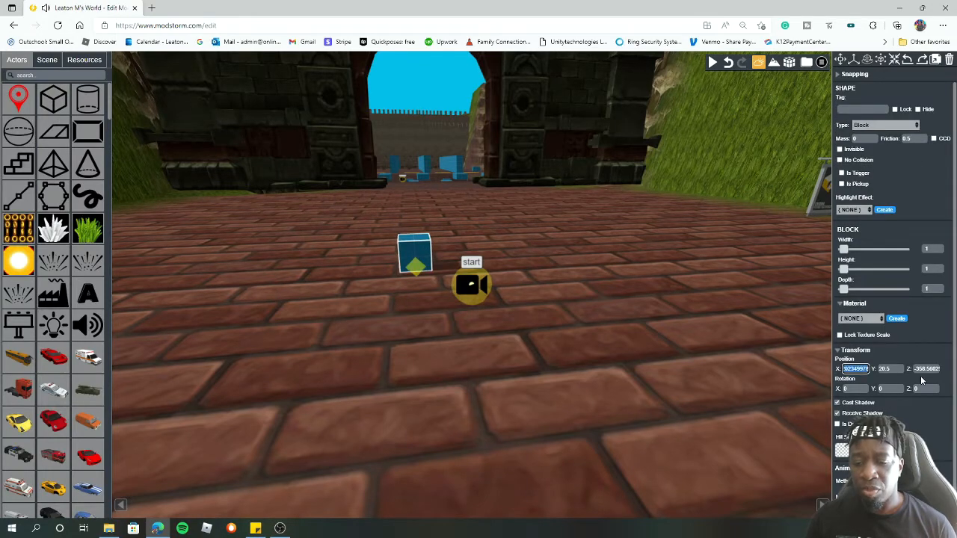
{"action": "type", "text": "0"}
{"action": "left_click", "coordinate": [890, 369]}
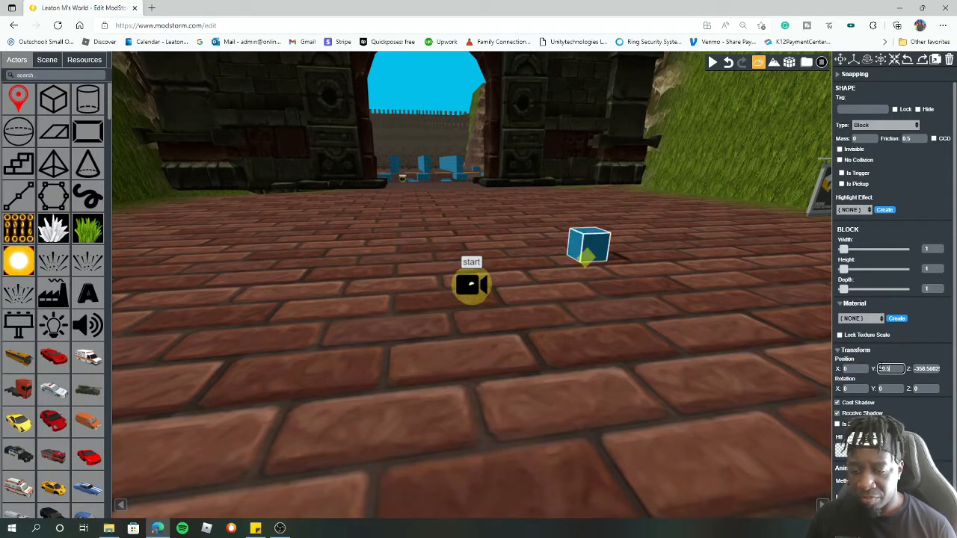
{"action": "type", "text": "0"}
{"action": "key", "text": "Tab"}
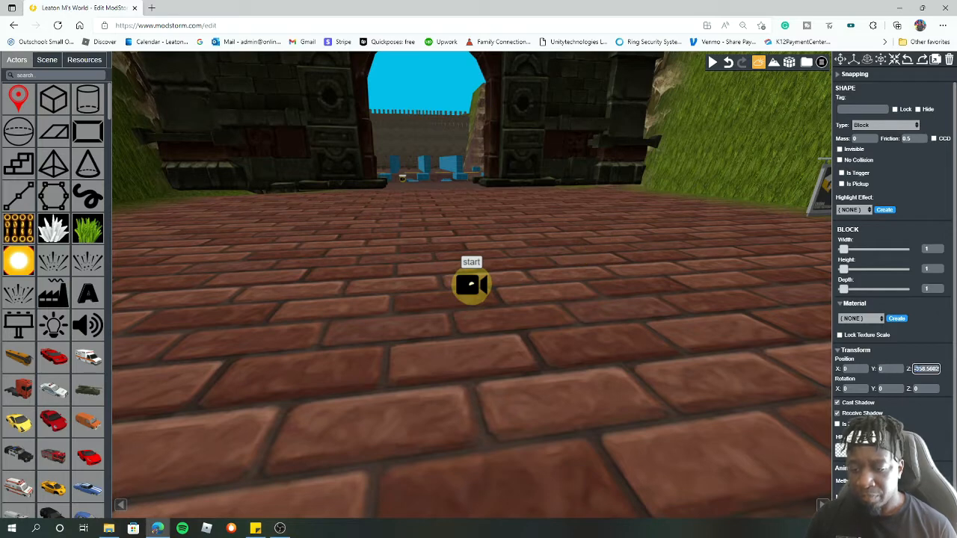
{"action": "type", "text": "0"}
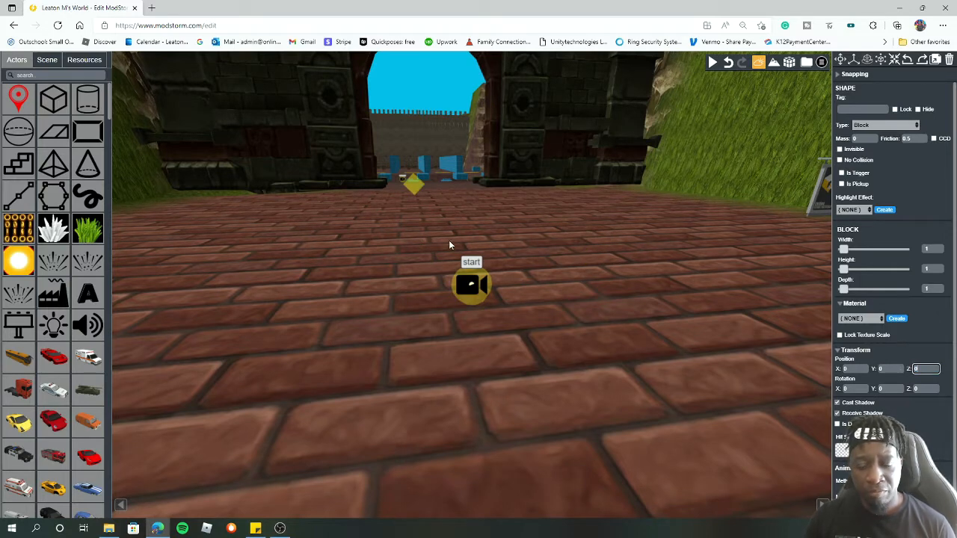
- Raise the new block by setting its Y position to 22
{"action": "left_click", "coordinate": [885, 368]}
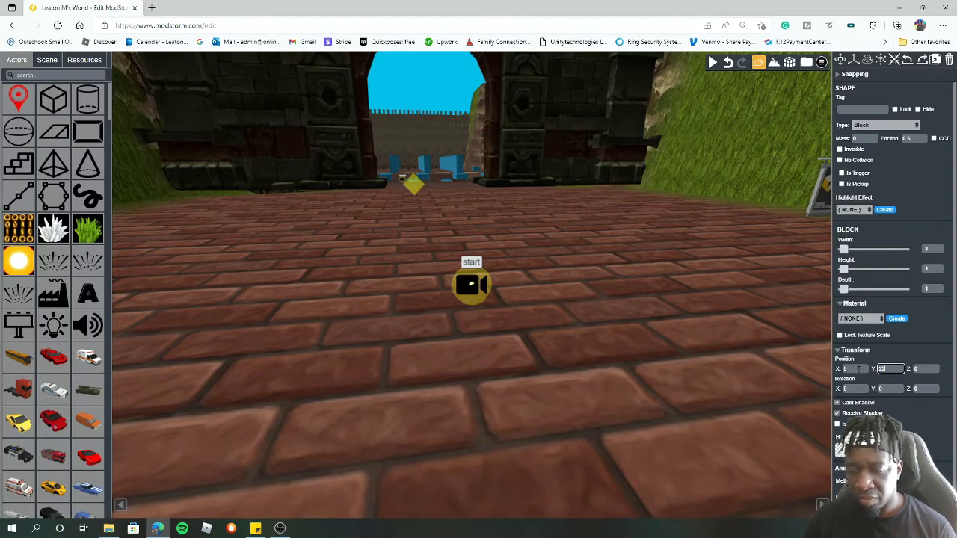
{"action": "type", "text": "22"}
{"action": "key", "text": "Return"}
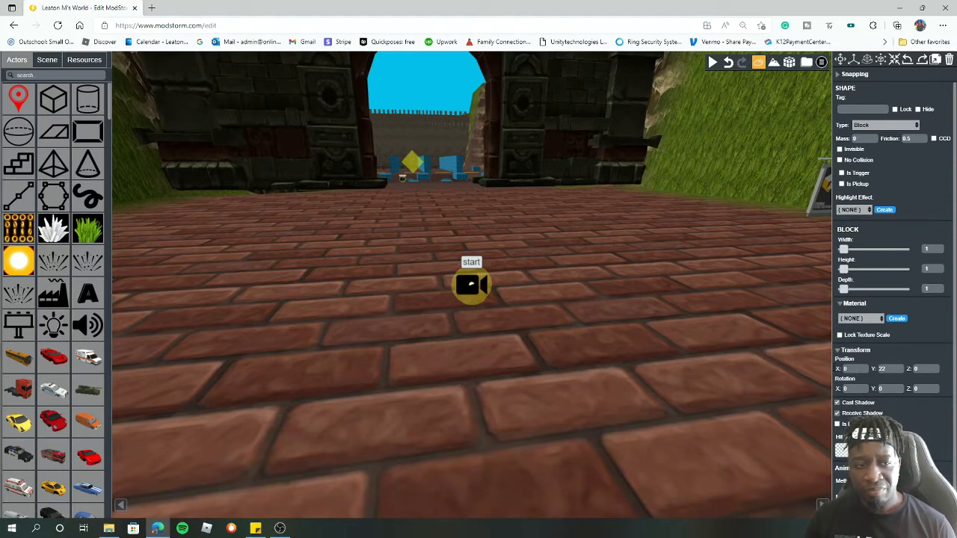
- Playtest dying on the blue floor pad and respawning at the new block, and return to the editor
{"action": "left_click", "coordinate": [713, 63]}
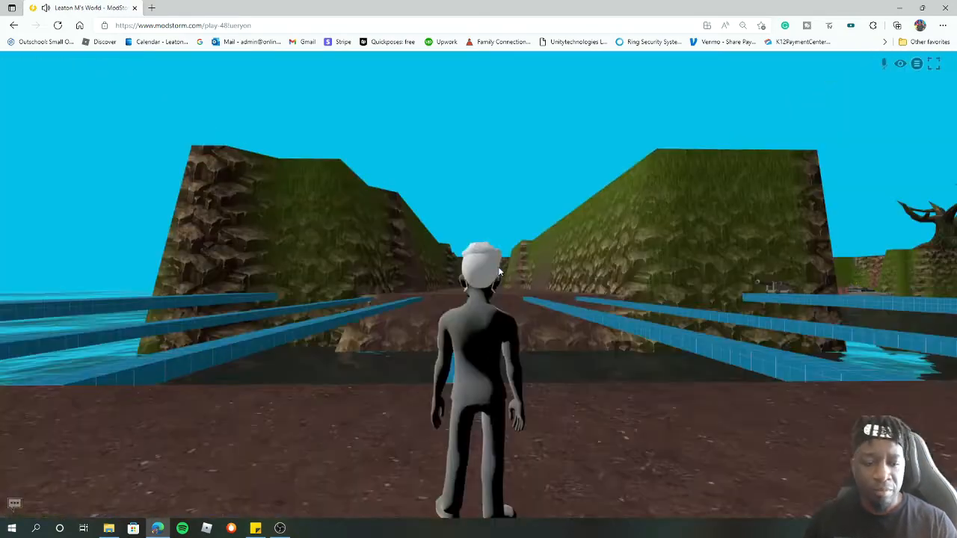
{"action": "left_click", "coordinate": [166, 426]}
{"action": "key", "text": "w"}
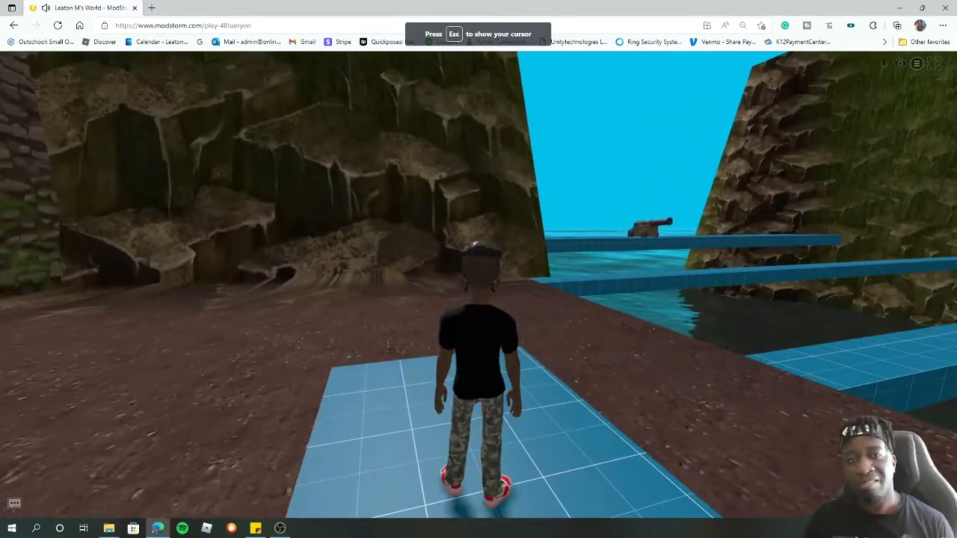
{"action": "key", "text": "1"}
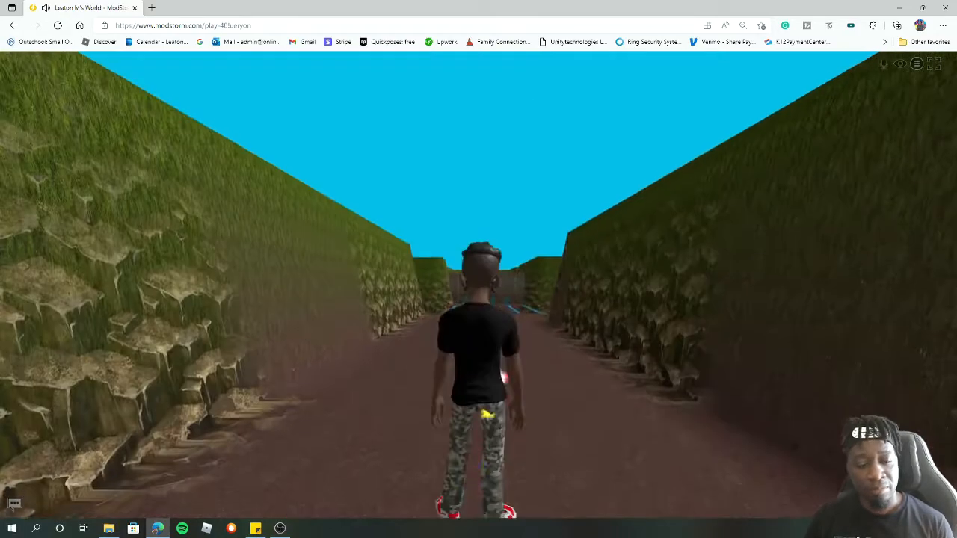
{"action": "key", "text": "w"}
{"action": "key", "text": "space"}
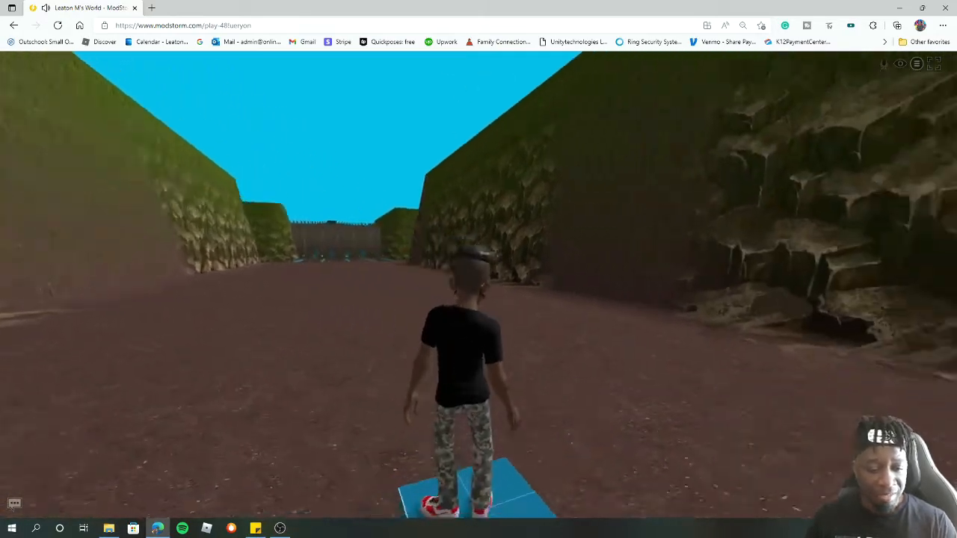
{"action": "key", "text": "w"}
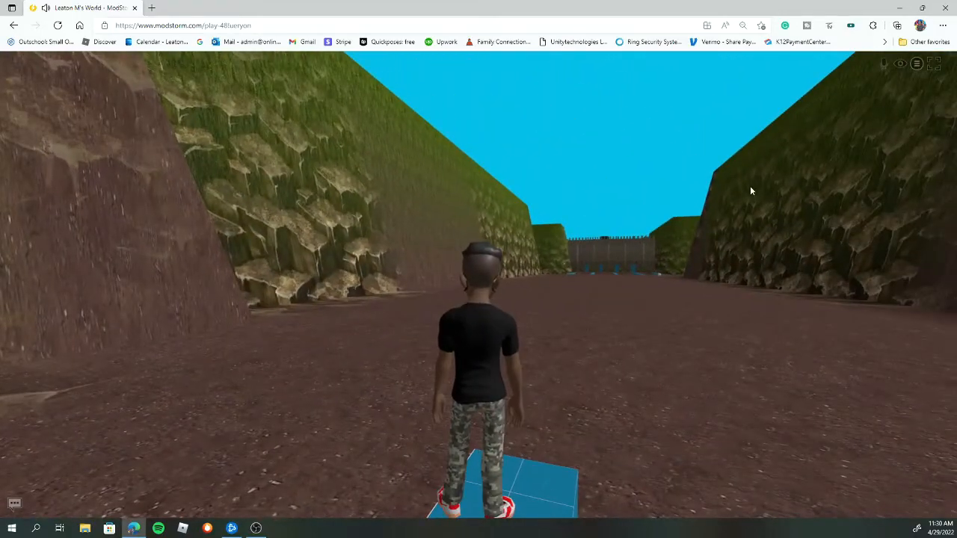
{"action": "left_click", "coordinate": [916, 64]}
{"action": "left_click", "coordinate": [929, 113]}
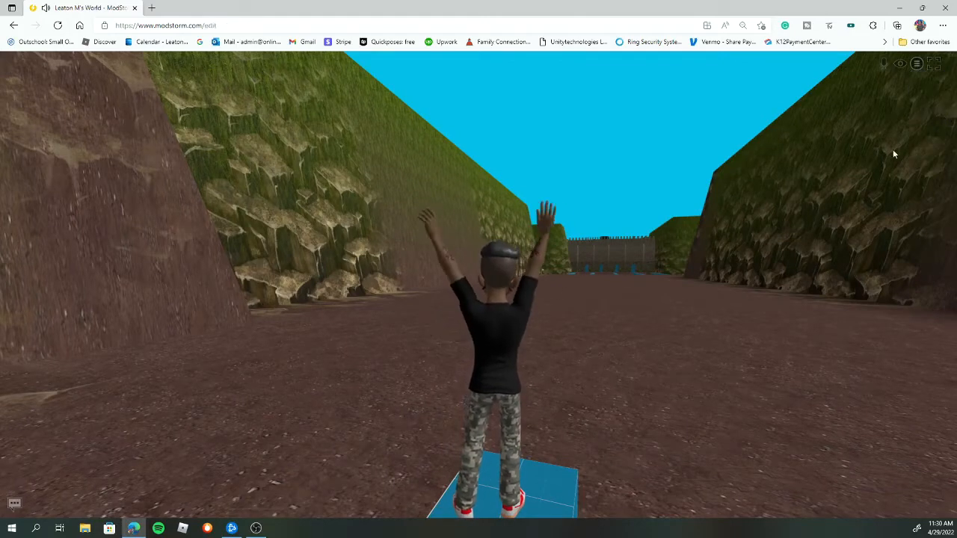
- Make the block at the world origin a teleport trigger with the spawn tag start
{"action": "left_click", "coordinate": [423, 377]}
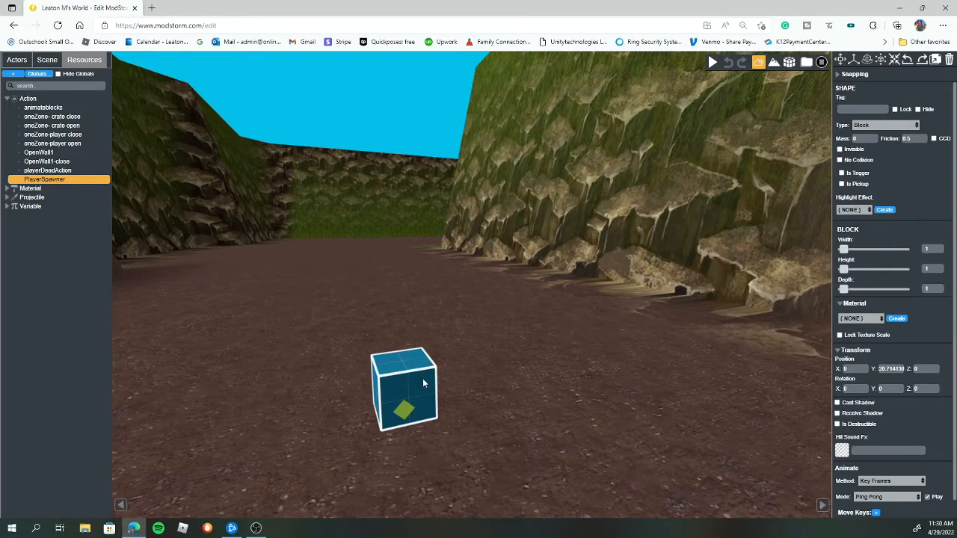
{"action": "left_click", "coordinate": [842, 173]}
{"action": "left_click", "coordinate": [844, 216]}
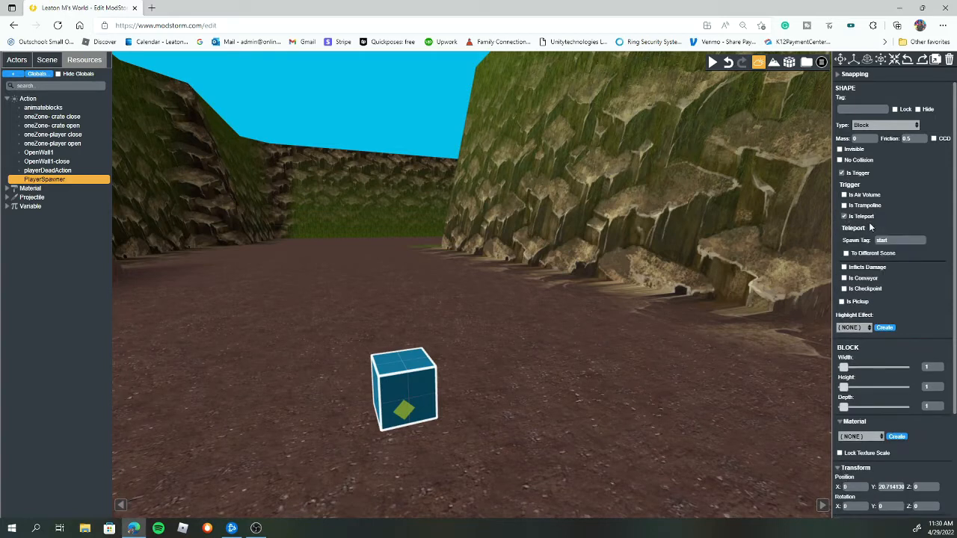
{"action": "left_click", "coordinate": [901, 240]}
- Playtest walking from the spawn point into the teleport block at the world origin, and return to the editor
{"action": "left_click", "coordinate": [713, 63]}
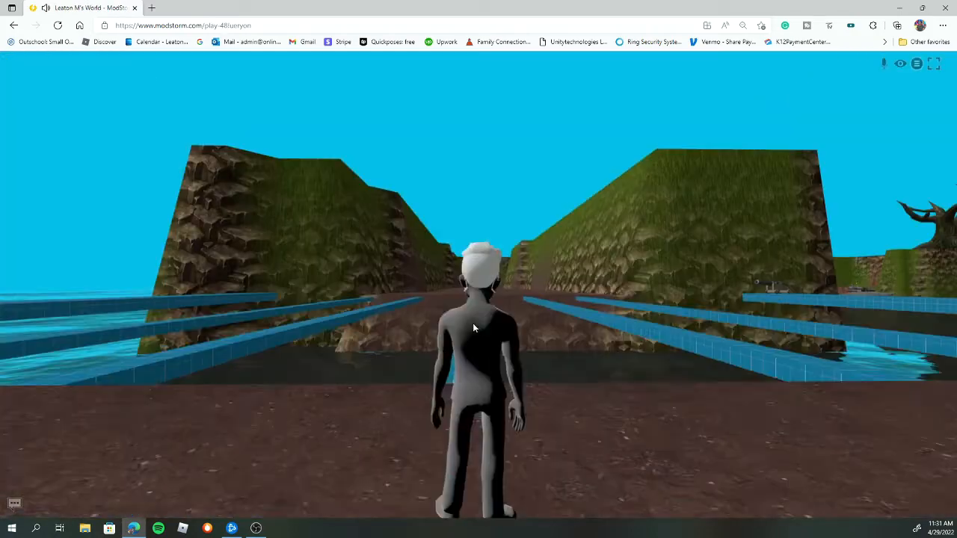
{"action": "left_click", "coordinate": [473, 327]}
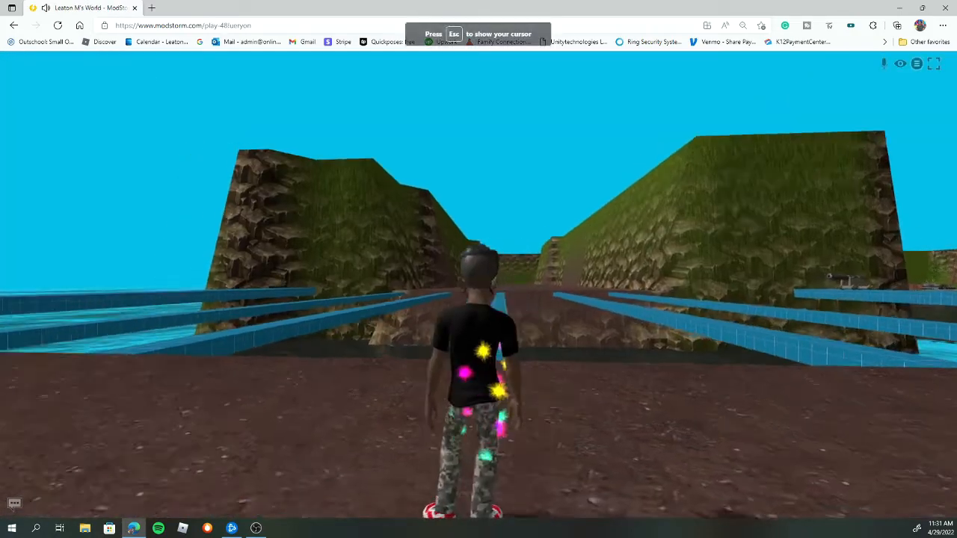
{"action": "key", "text": "w"}
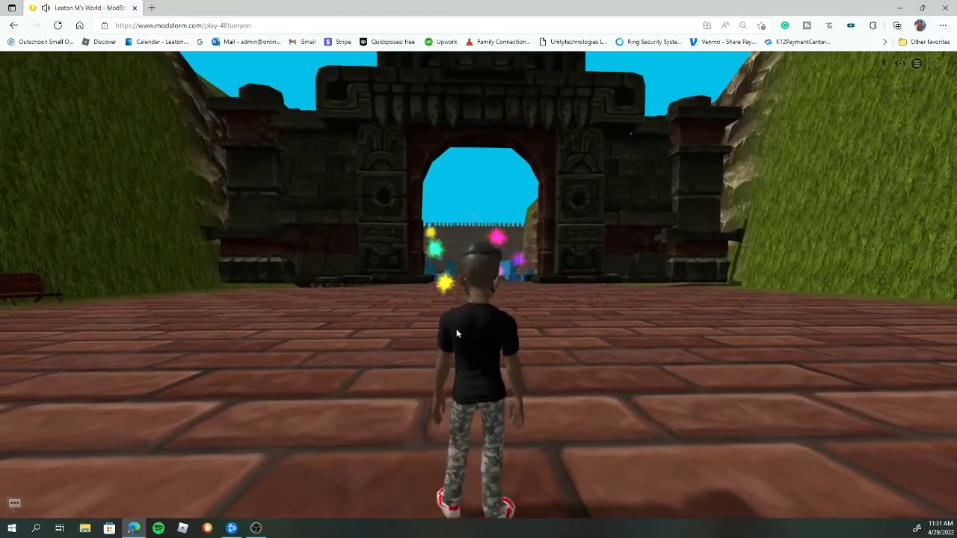
{"action": "left_click", "coordinate": [917, 63]}
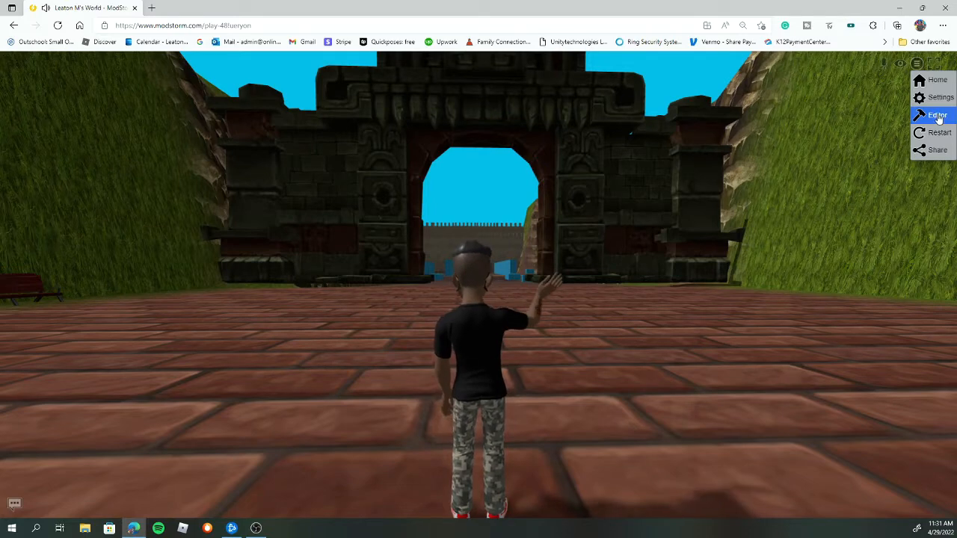
{"action": "left_click", "coordinate": [936, 114]}
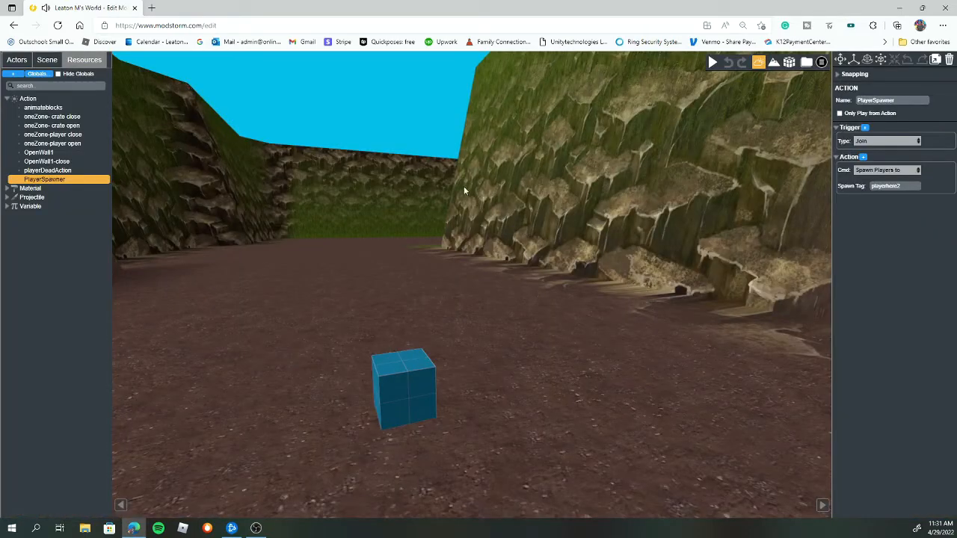
- Turn off the teleport and trigger options on the block at the world origin
{"action": "left_click", "coordinate": [405, 382]}
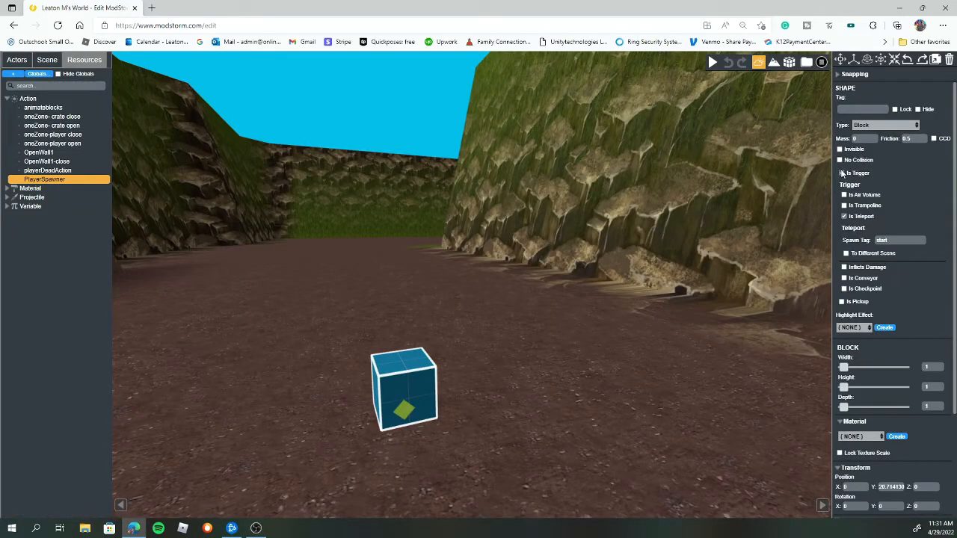
{"action": "left_click", "coordinate": [845, 216]}
{"action": "left_click", "coordinate": [841, 172]}
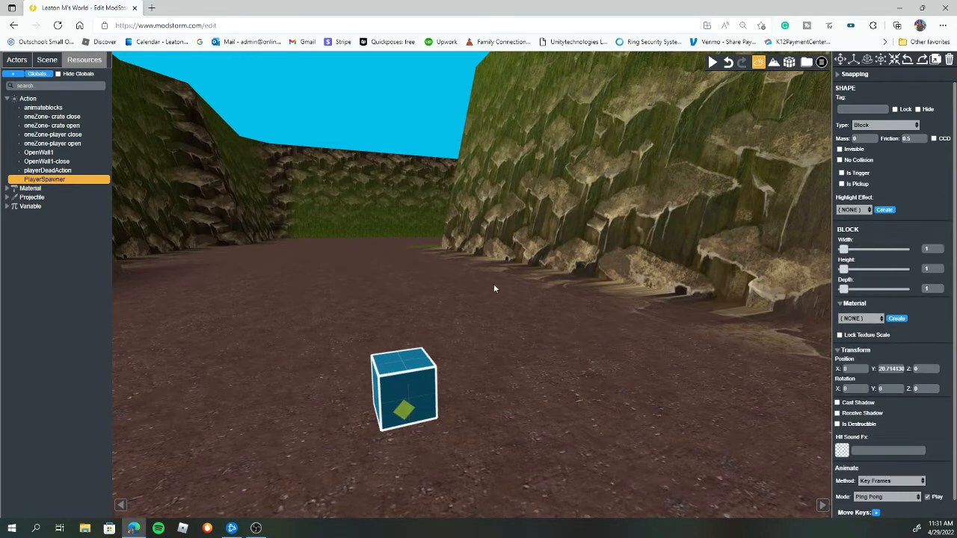
- Examine the trigger and damage settings of the blue floor pad near the water channel
{"action": "left_click_drag", "start_coordinate": [586, 325], "coordinate": [362, 321]}
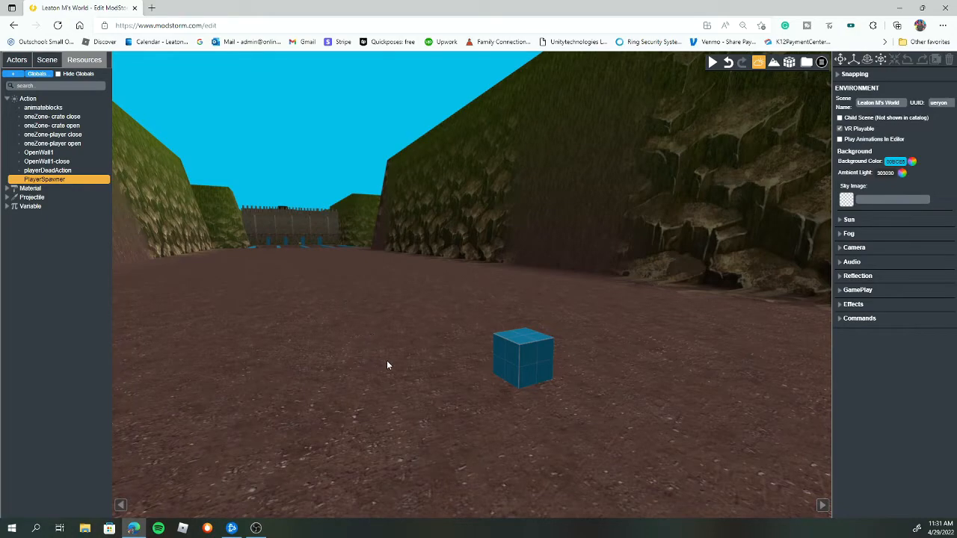
{"action": "mouse_move", "coordinate": [338, 281]}
{"action": "left_mouse_down"}
{"action": "mouse_move", "coordinate": [358, 318]}
{"action": "mouse_move", "coordinate": [347, 265]}
{"action": "left_mouse_up"}
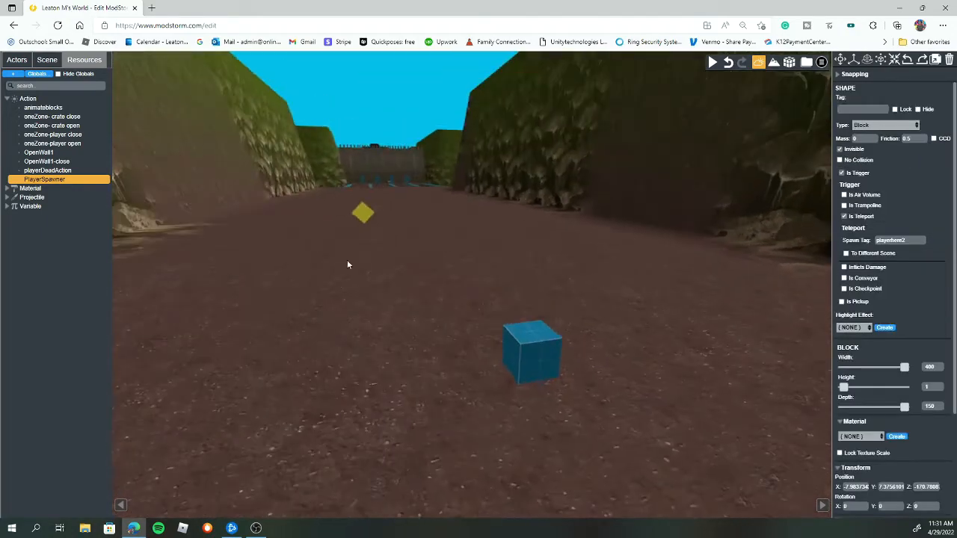
{"action": "double_click", "coordinate": [397, 176]}
{"action": "left_click_drag", "start_coordinate": [419, 256], "coordinate": [625, 393]}
{"action": "double_click", "coordinate": [625, 394]}
{"action": "left_click_drag", "start_coordinate": [563, 417], "coordinate": [606, 406]}
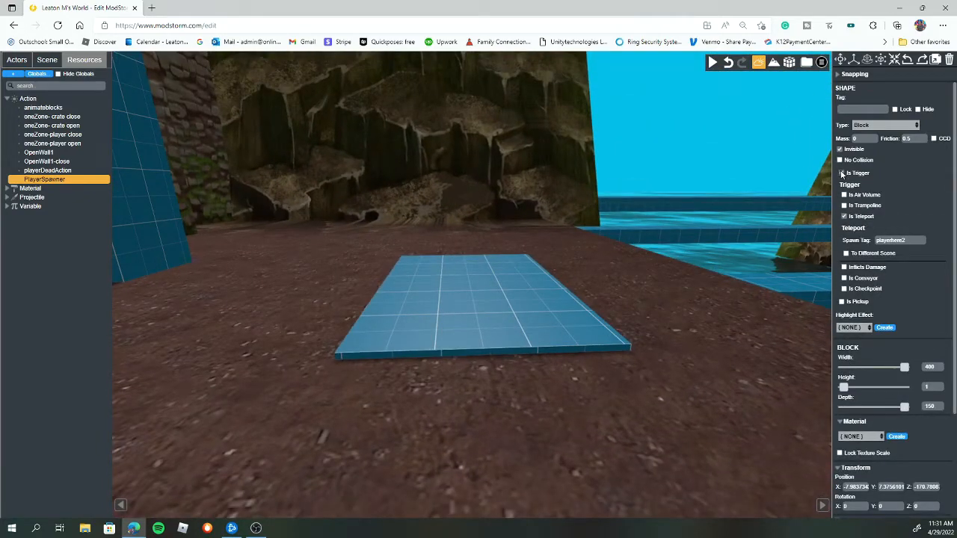
{"action": "left_click", "coordinate": [525, 295]}
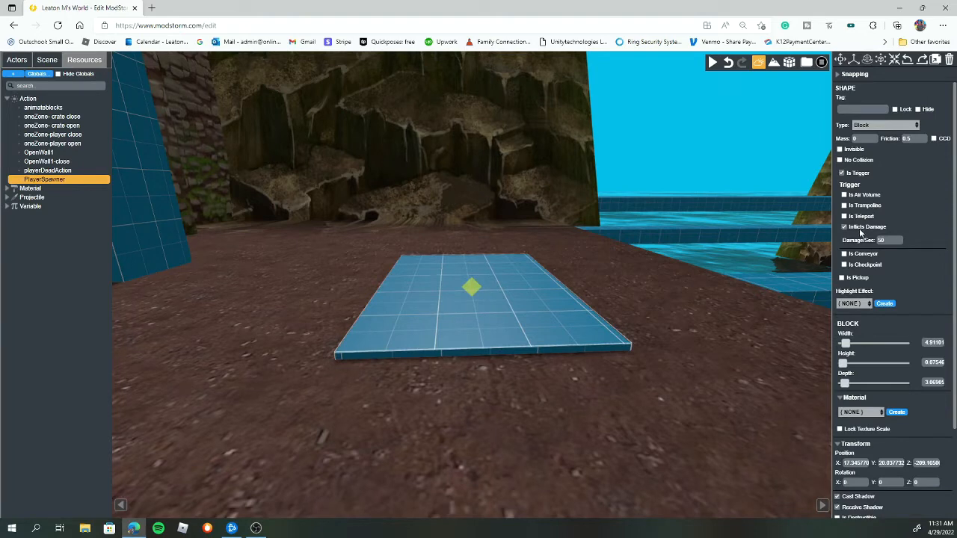
{"action": "double_click", "coordinate": [881, 240]}
{"action": "left_click_drag", "start_coordinate": [526, 292], "coordinate": [606, 275]}
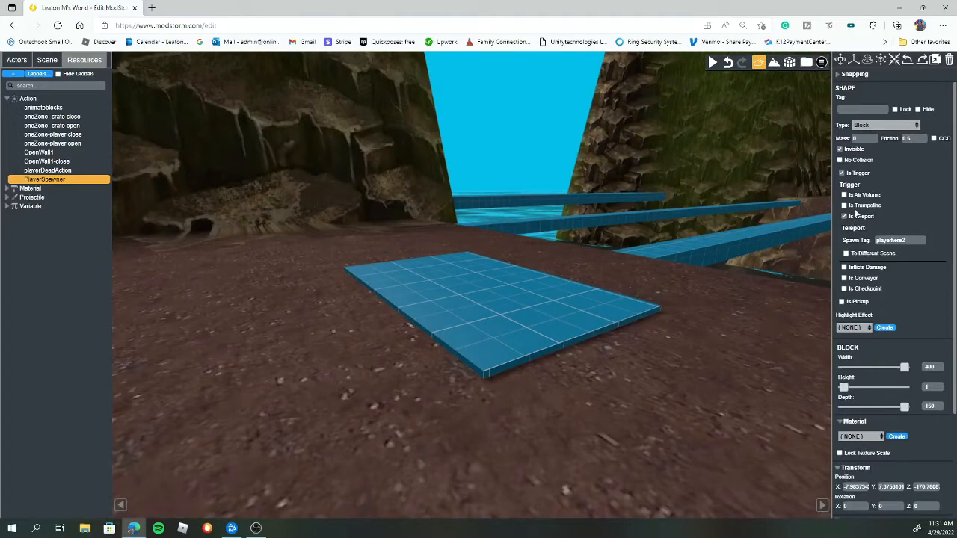
- Make the blue floor pad a checkpoint with the respawn tag playerhere2
{"action": "left_click", "coordinate": [532, 317]}
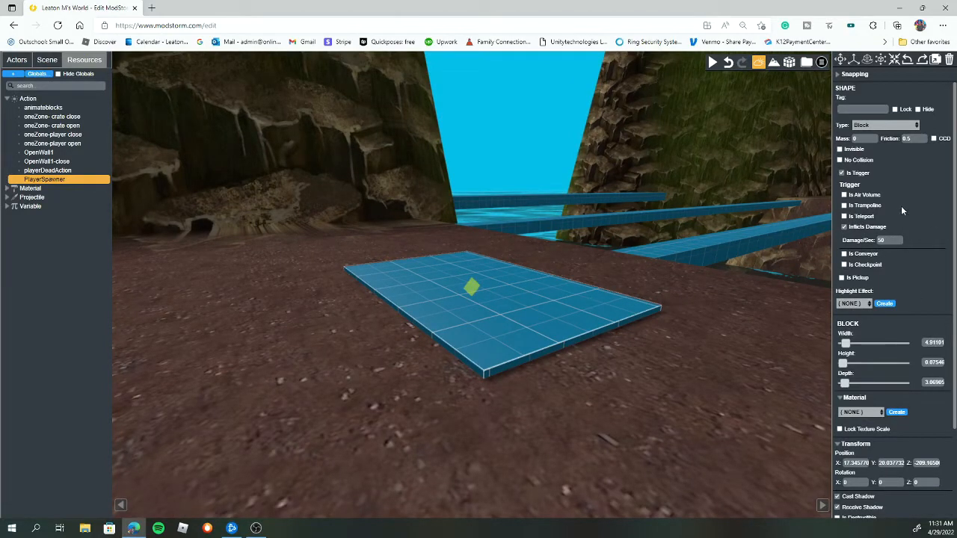
{"action": "left_click", "coordinate": [843, 266]}
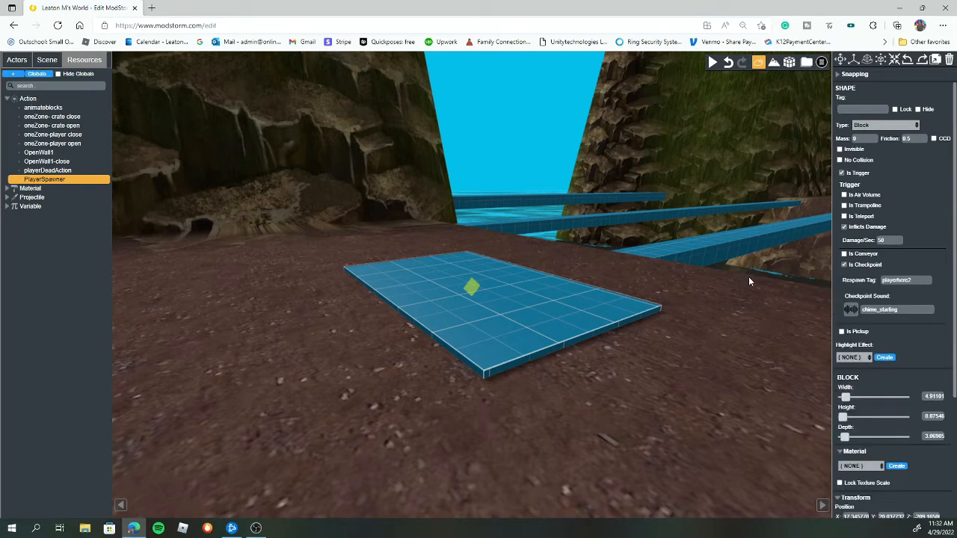
{"action": "double_click", "coordinate": [888, 280]}
- Change the floor pad's checkpoint sound to the button-click-4 audio clip
{"action": "left_click", "coordinate": [850, 310]}
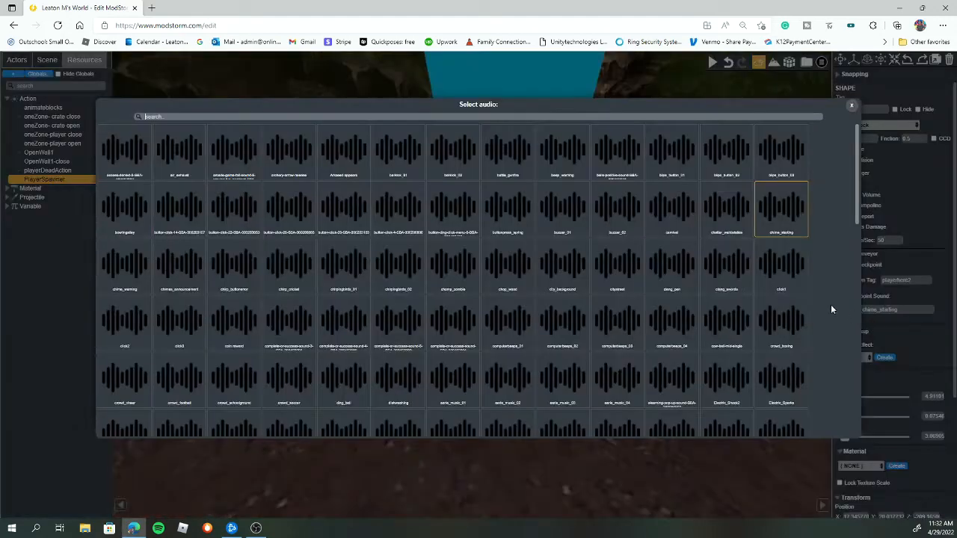
{"action": "left_click", "coordinate": [470, 133]}
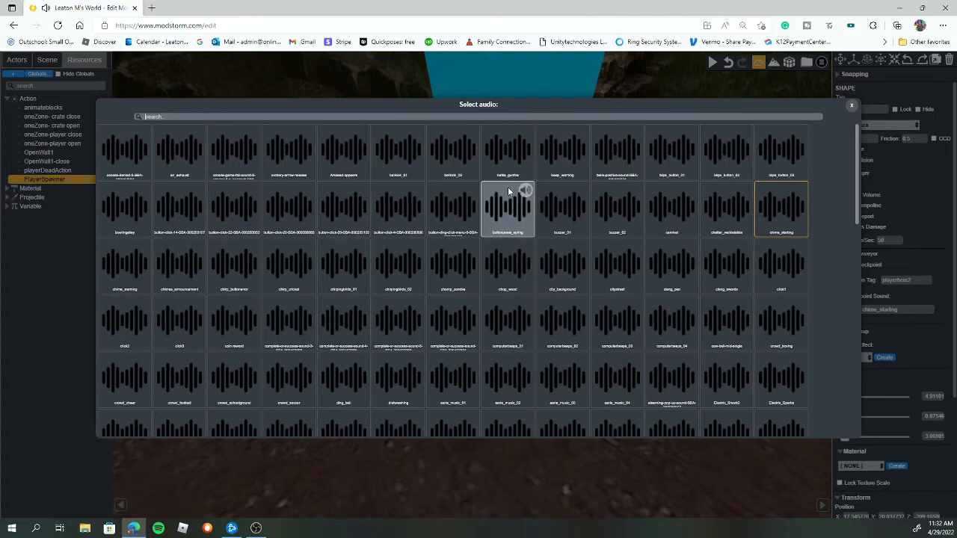
{"action": "left_click", "coordinate": [411, 213]}
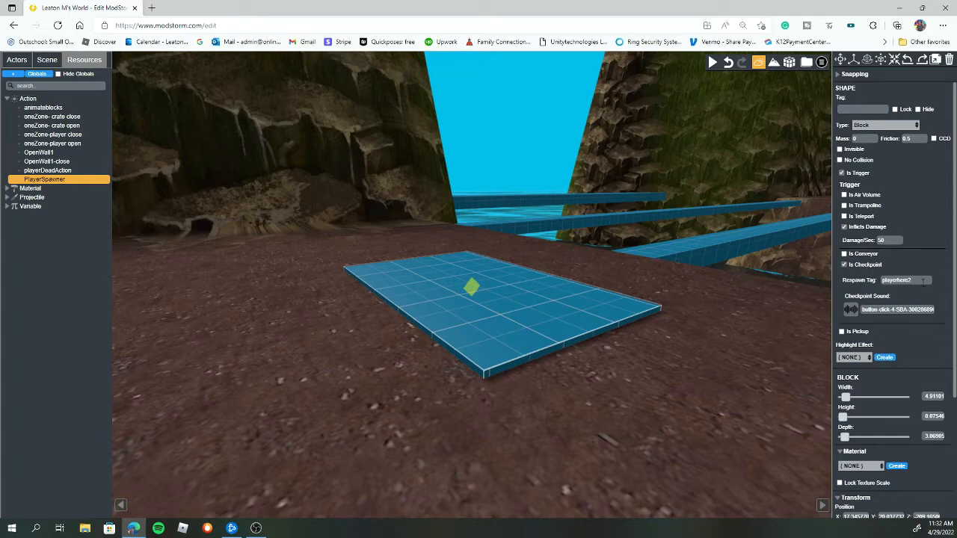
- Compare the pad's respawn tag with the playerhere2 spawn camera, and playtest dying on the checkpoint pad and respawning
{"action": "double_click", "coordinate": [923, 281]}
{"action": "left_click_drag", "start_coordinate": [713, 263], "coordinate": [771, 262]}
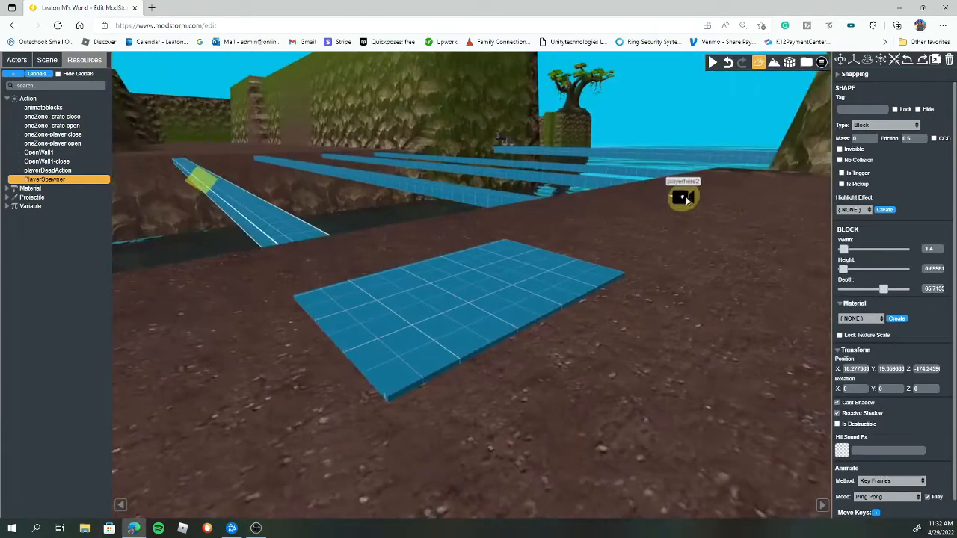
{"action": "left_click", "coordinate": [507, 287]}
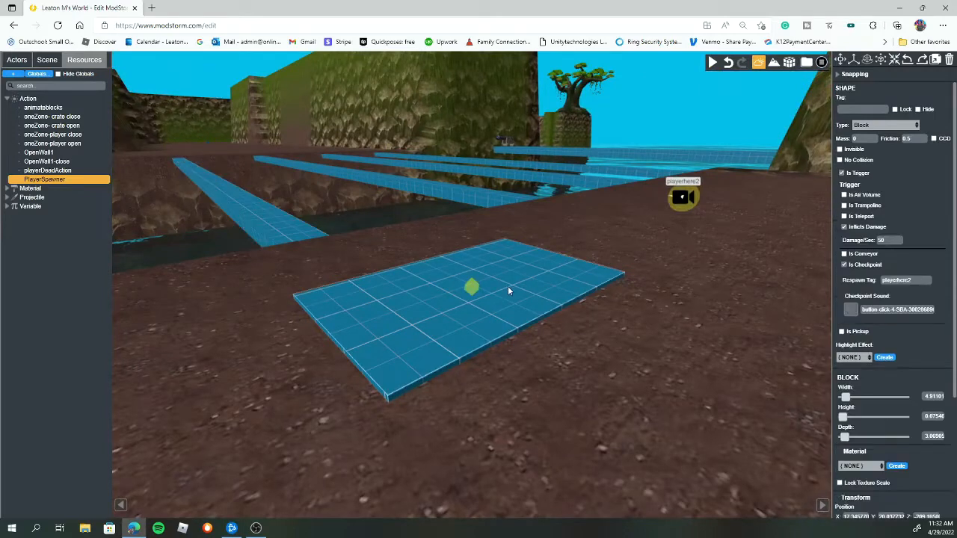
{"action": "left_click_drag", "start_coordinate": [919, 280], "coordinate": [867, 281]}
{"action": "left_click", "coordinate": [712, 62]}
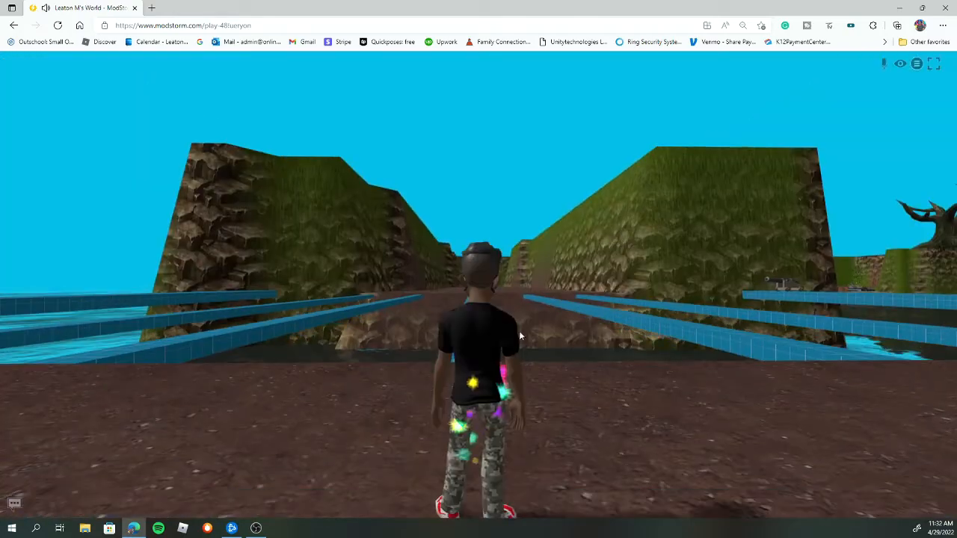
{"action": "left_click", "coordinate": [519, 330]}
{"action": "key", "text": "w"}
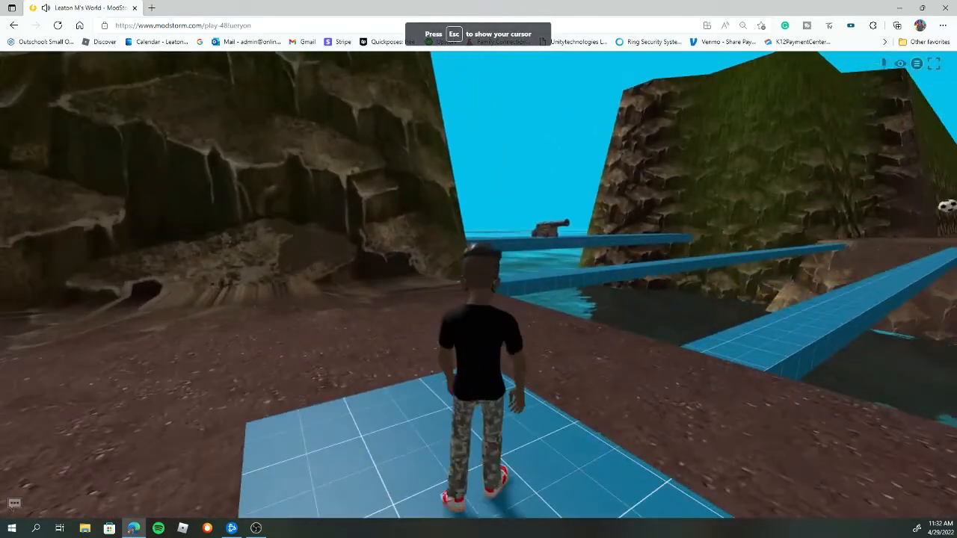
{"action": "key", "text": "d"}
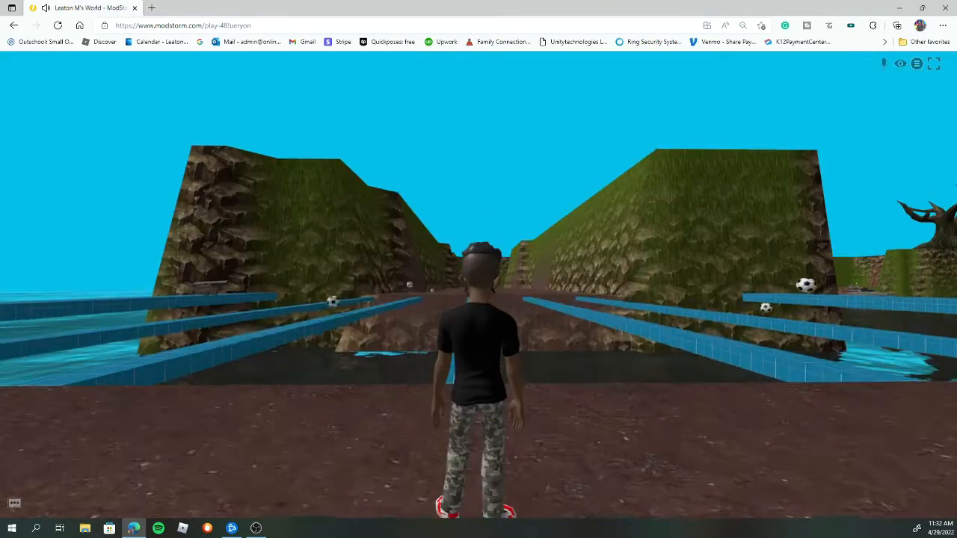
{"action": "key", "text": "w"}
{"action": "key", "text": "d"}
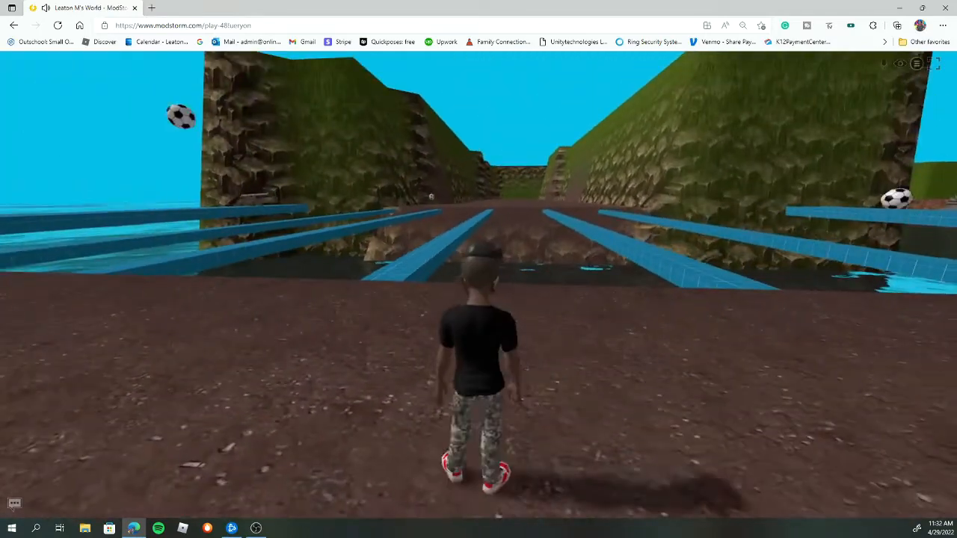
{"action": "key", "text": "a"}
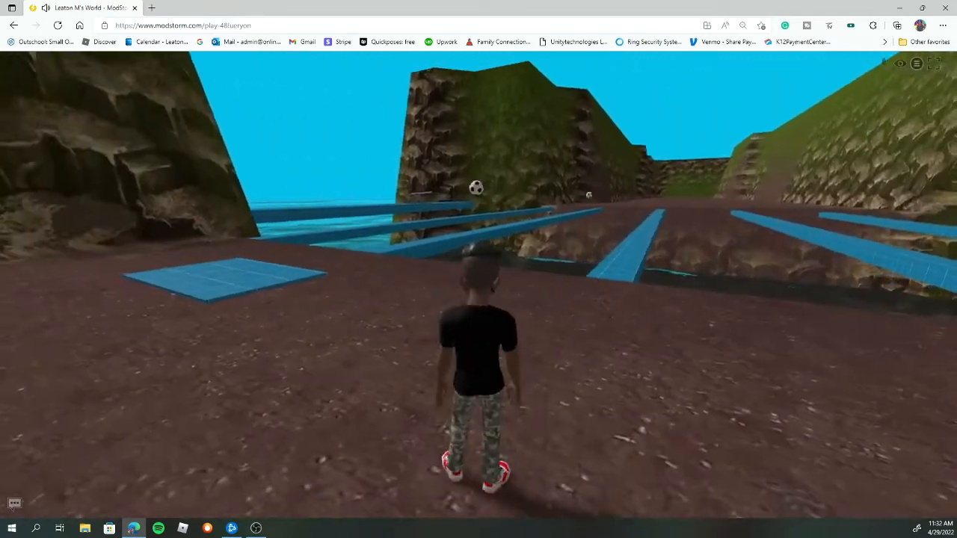
{"action": "key", "text": "d"}
{"action": "key", "text": "w"}
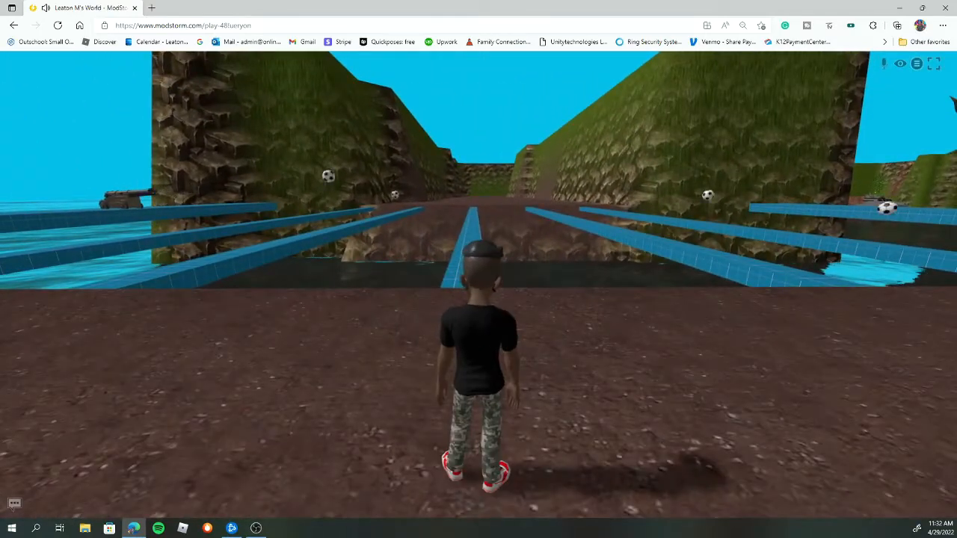
{"action": "key", "text": "Escape"}
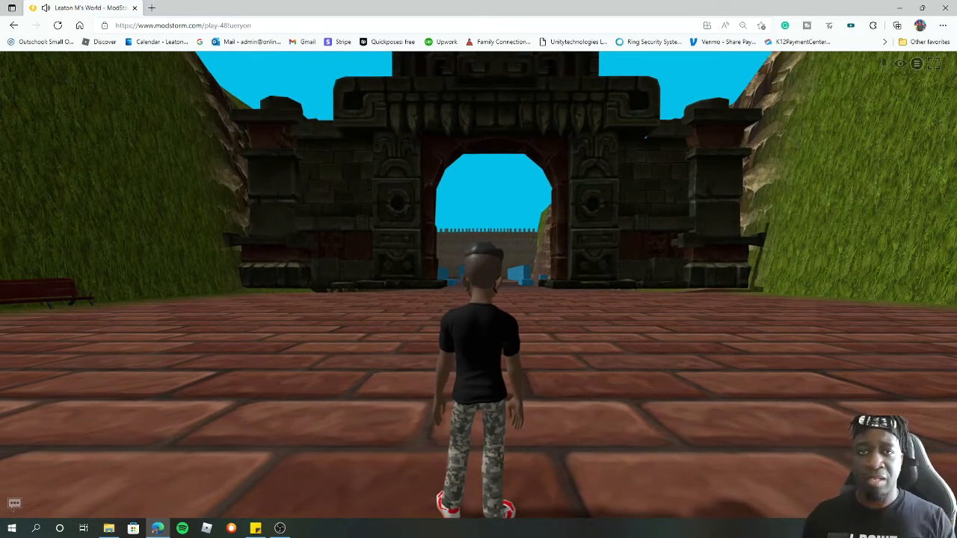
{"action": "key", "text": "1"}
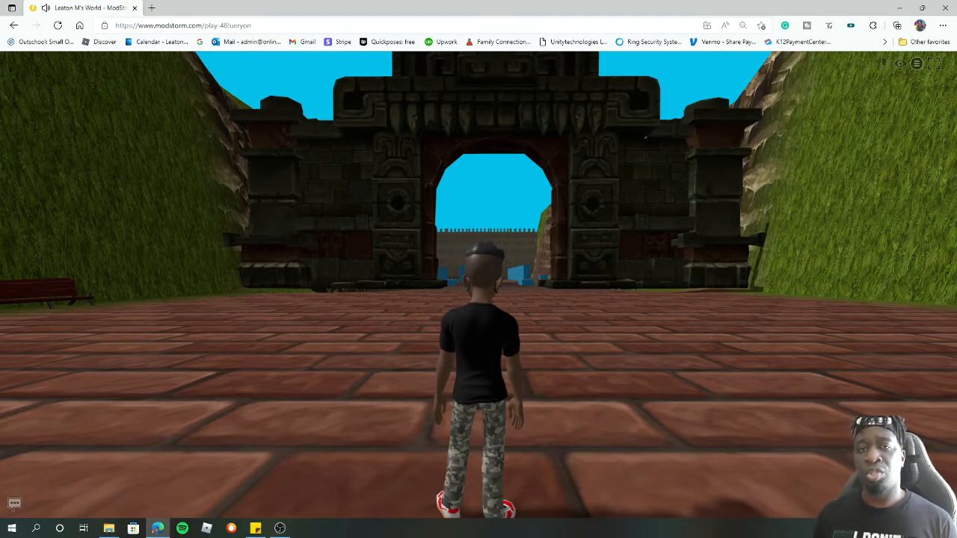
{"action": "key", "text": "1"}
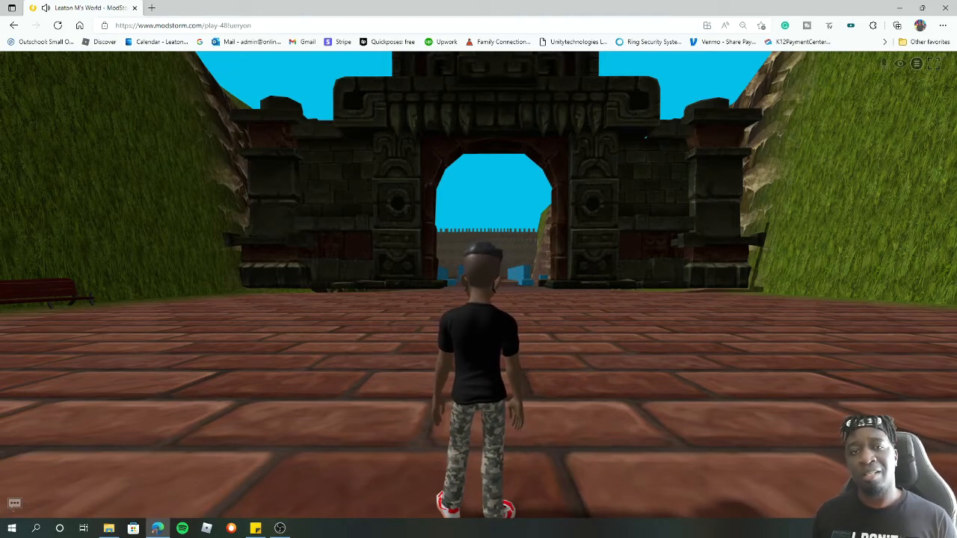
{"action": "key", "text": "d"}
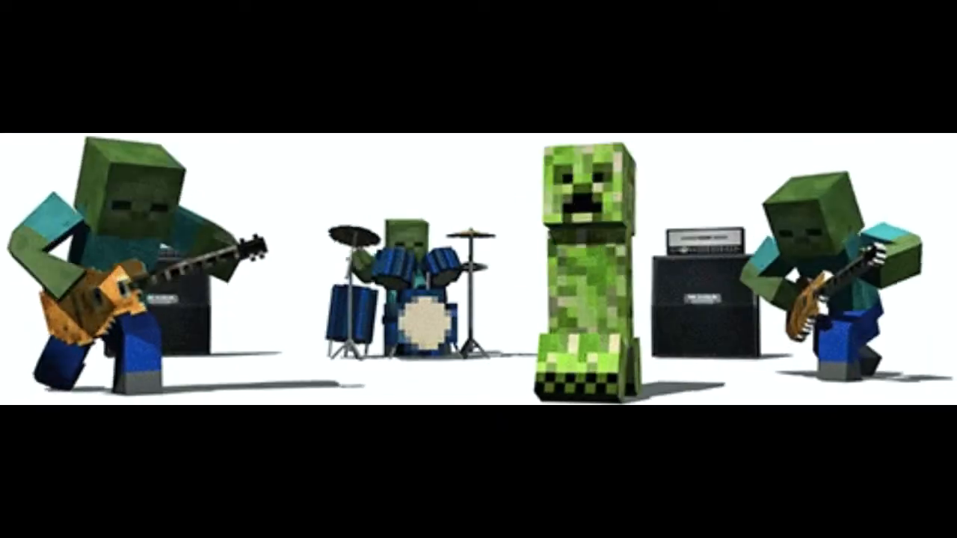